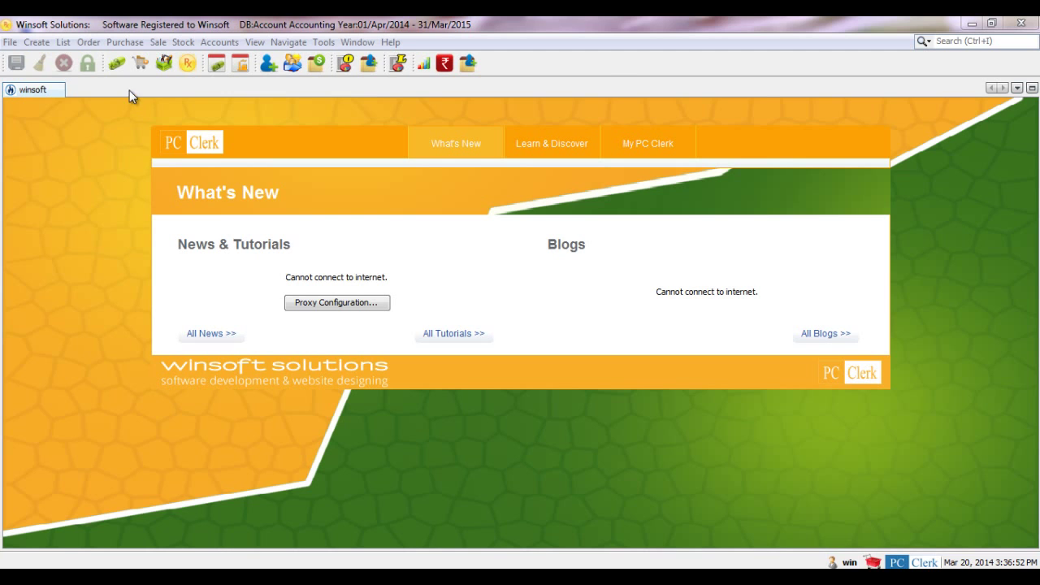
Step: Open the Item, Purchase, Sales and Account Details windows
left_click(118, 65)
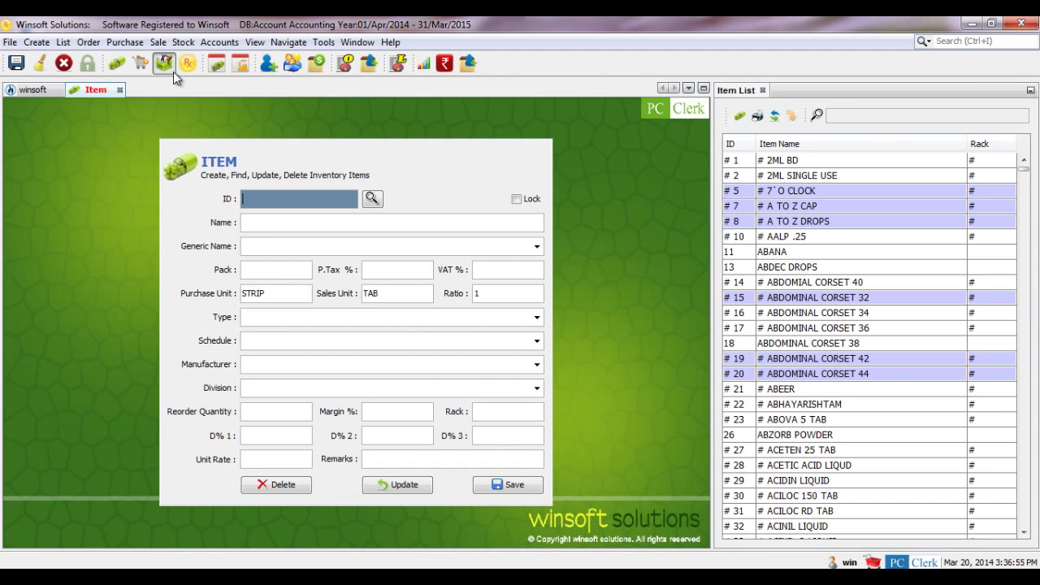
left_click(173, 71)
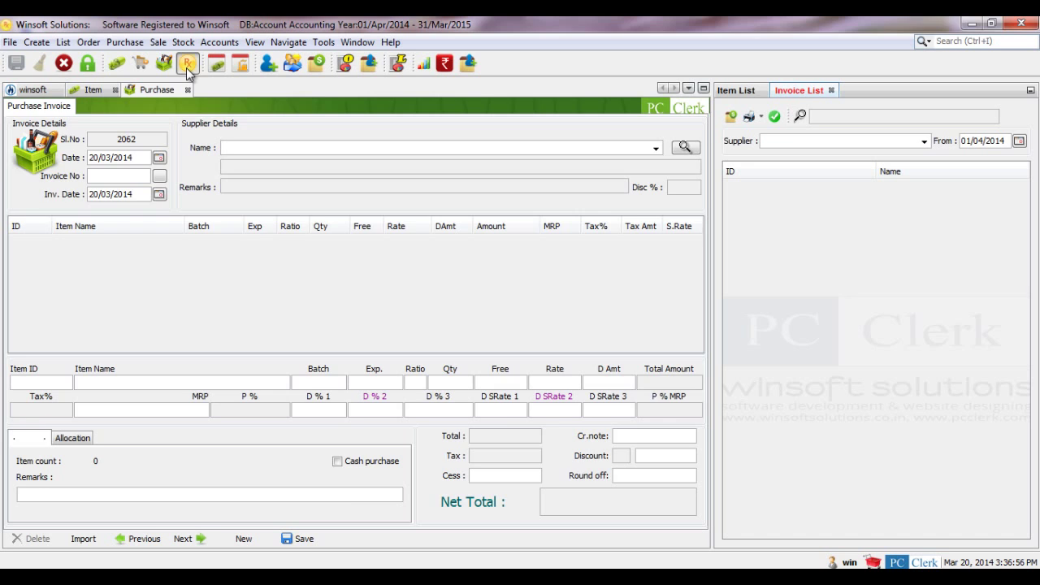
left_click(188, 67)
left_click(268, 64)
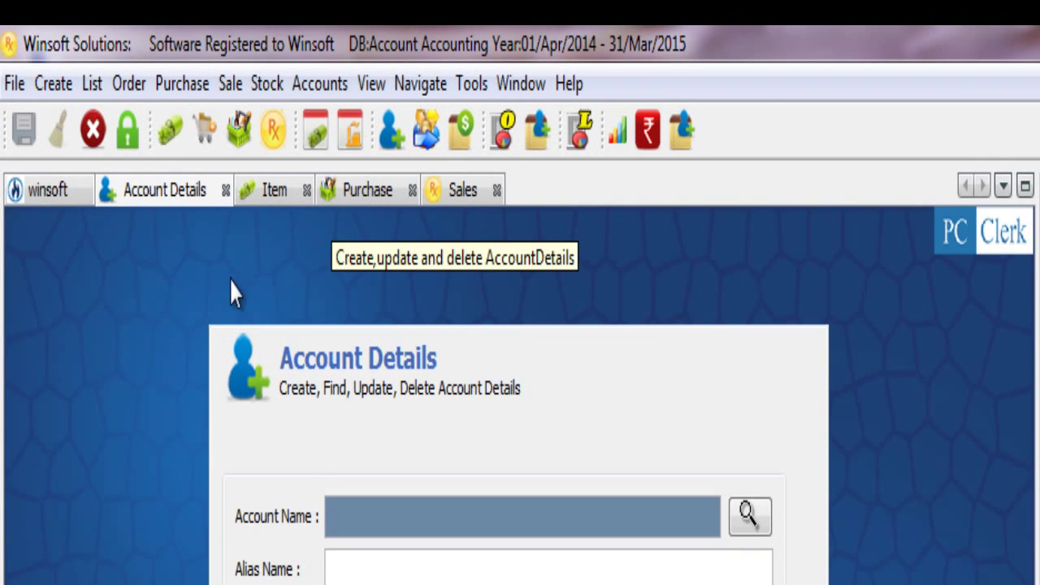
Step: Look through the open Account Details, Item, Purchase and Sales windows, ending on the Item window
left_click(213, 281)
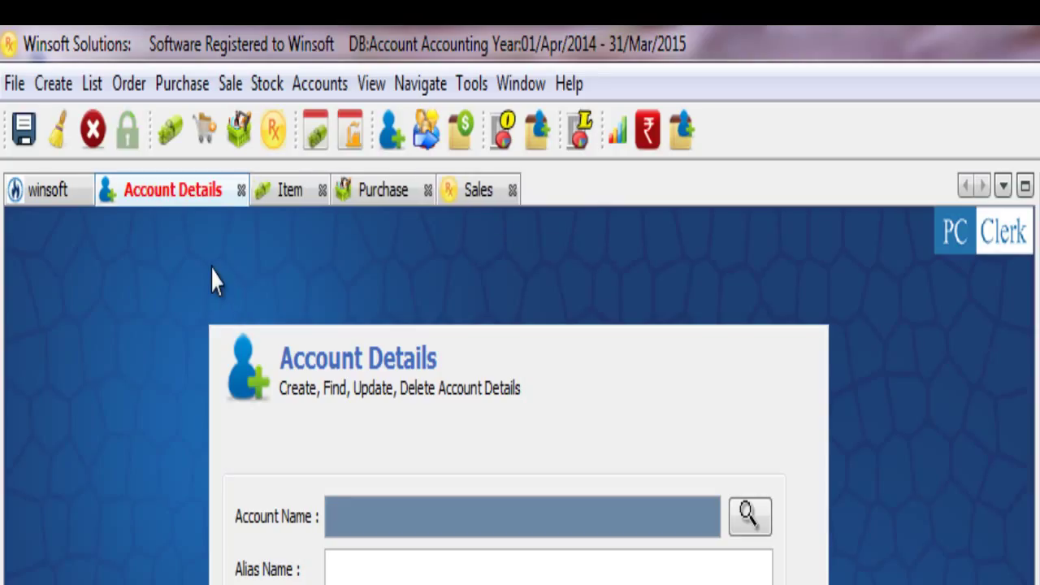
left_click(278, 203)
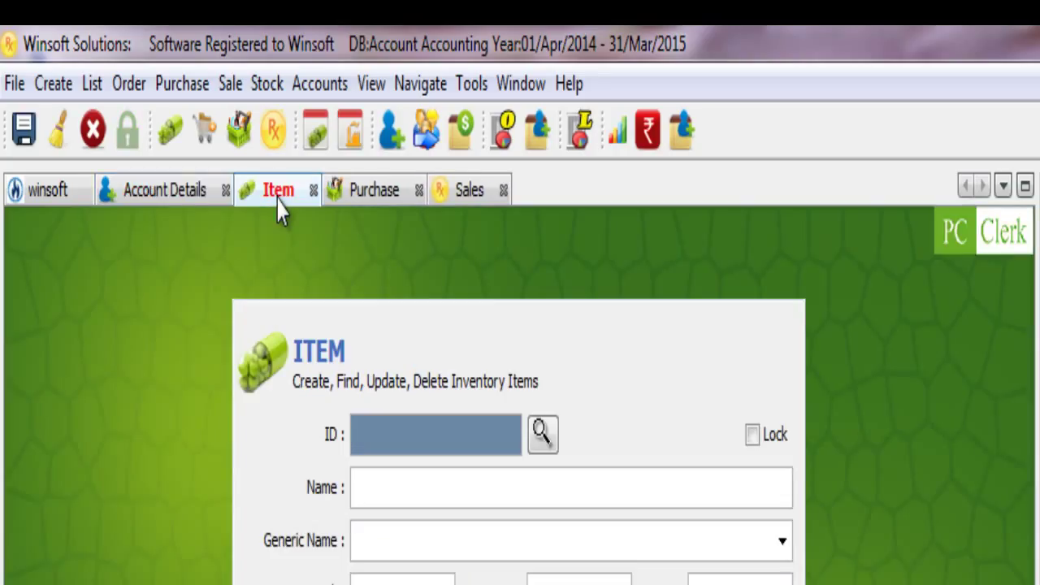
left_click(389, 205)
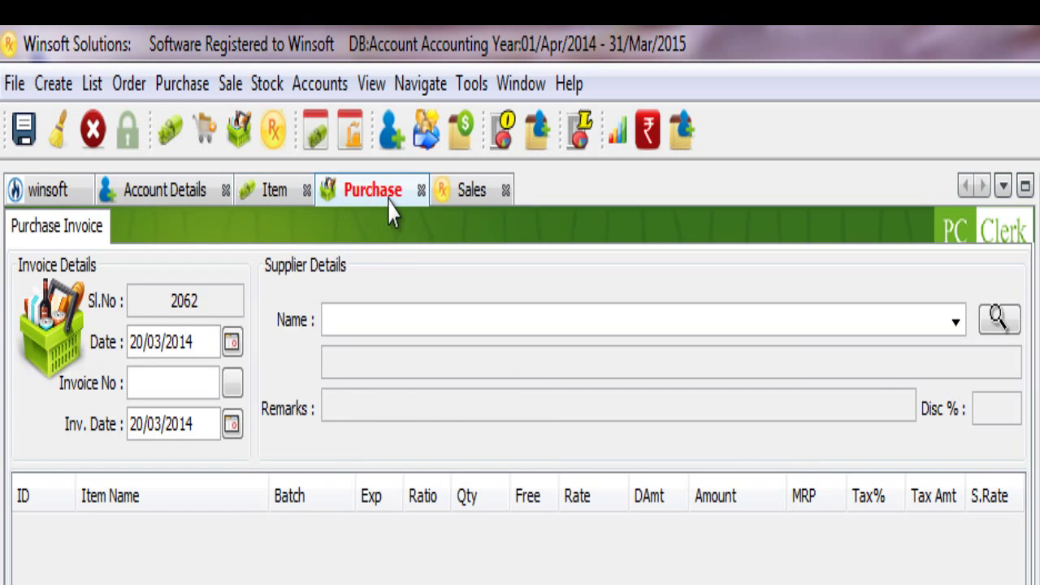
left_click(467, 197)
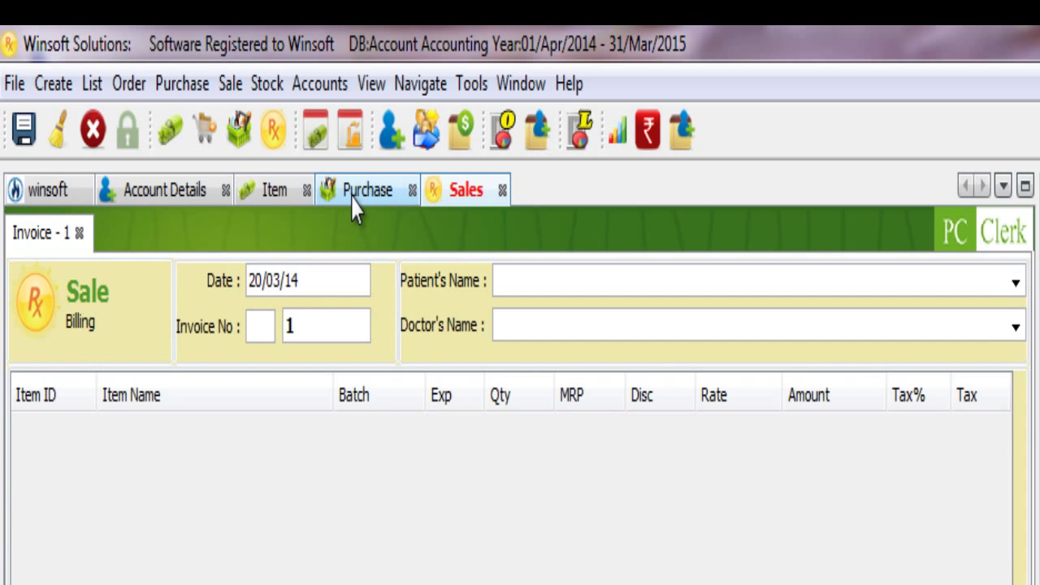
left_click(354, 198)
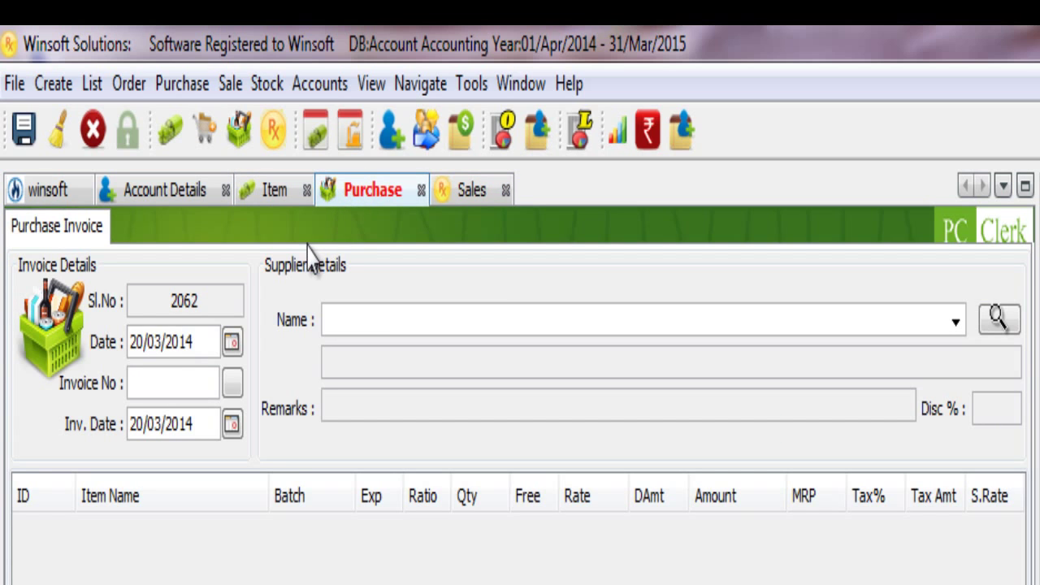
left_click(268, 190)
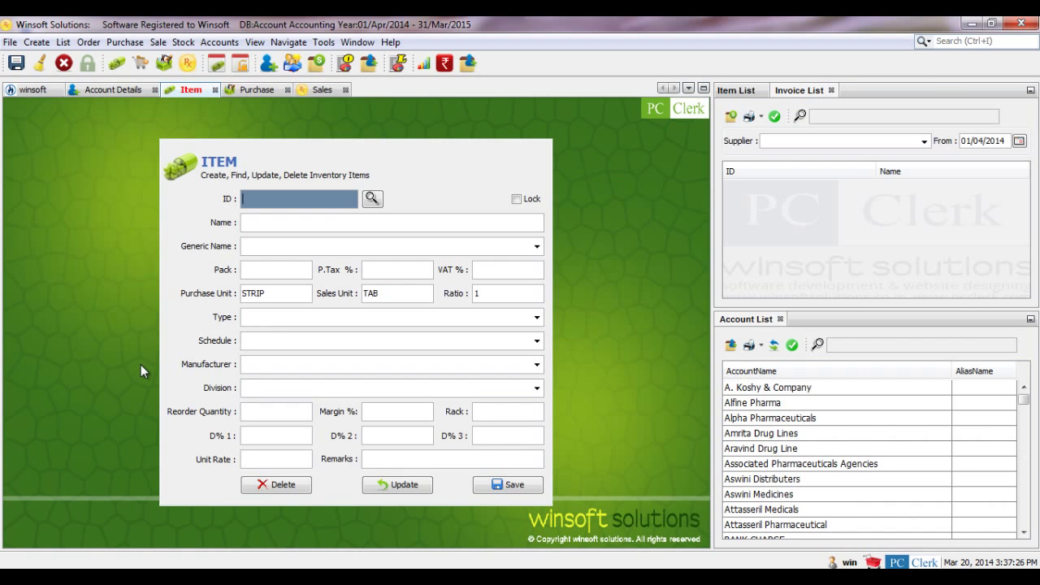
Step: In the purchase invoice, choose KK AGENCIES as the supplier and enter invoice number 2314
key("ctrl+Tab")
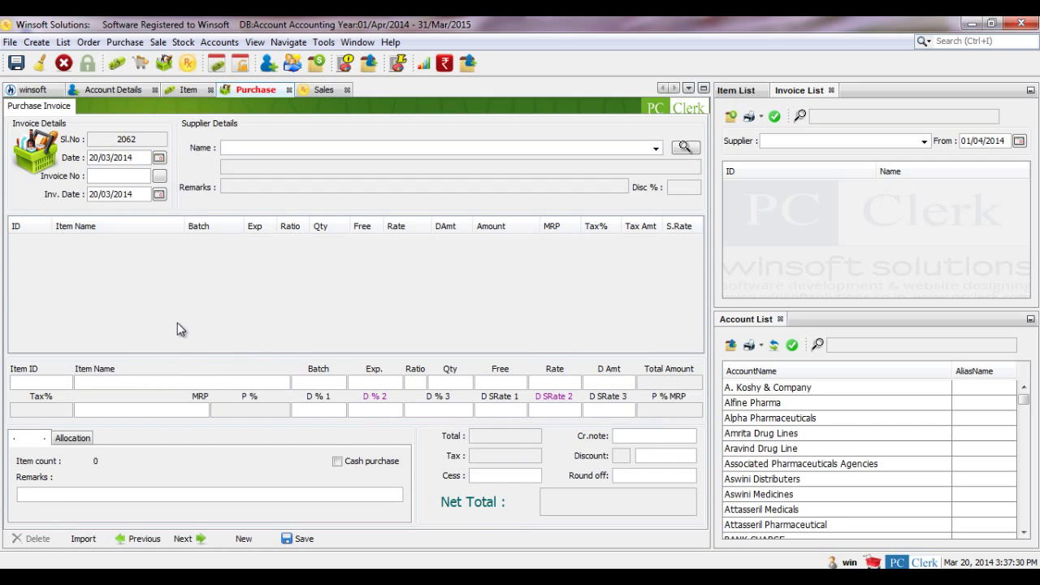
left_click(243, 150)
type("k")
key("Return")
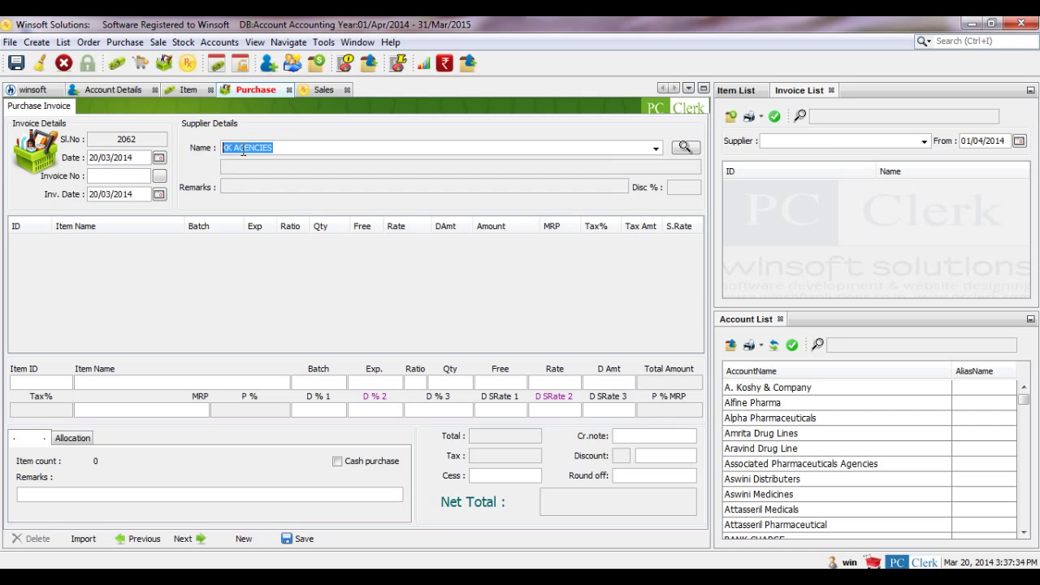
key("Return")
type("2314")
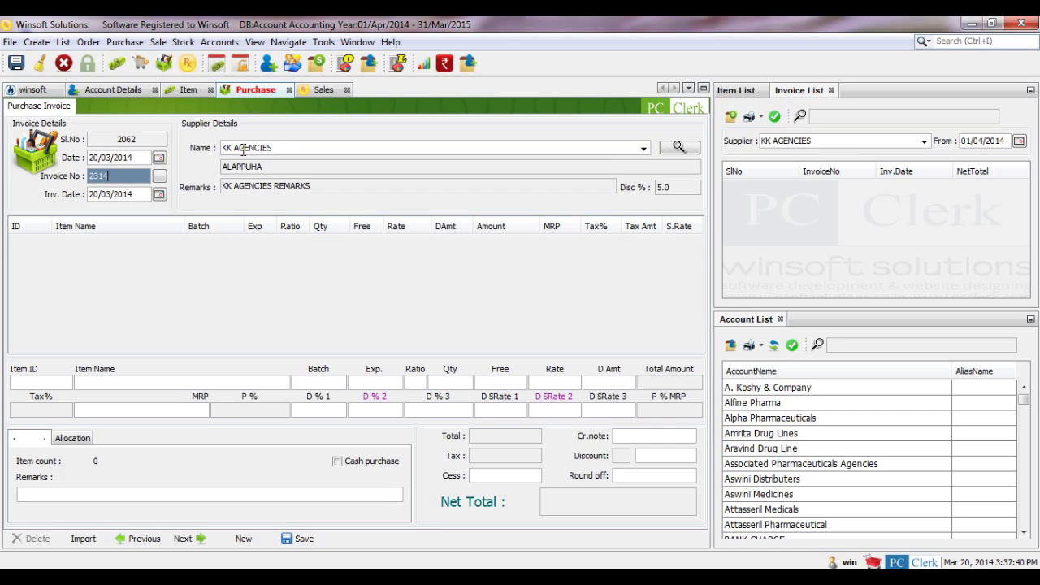
key("Return")
key("Return")
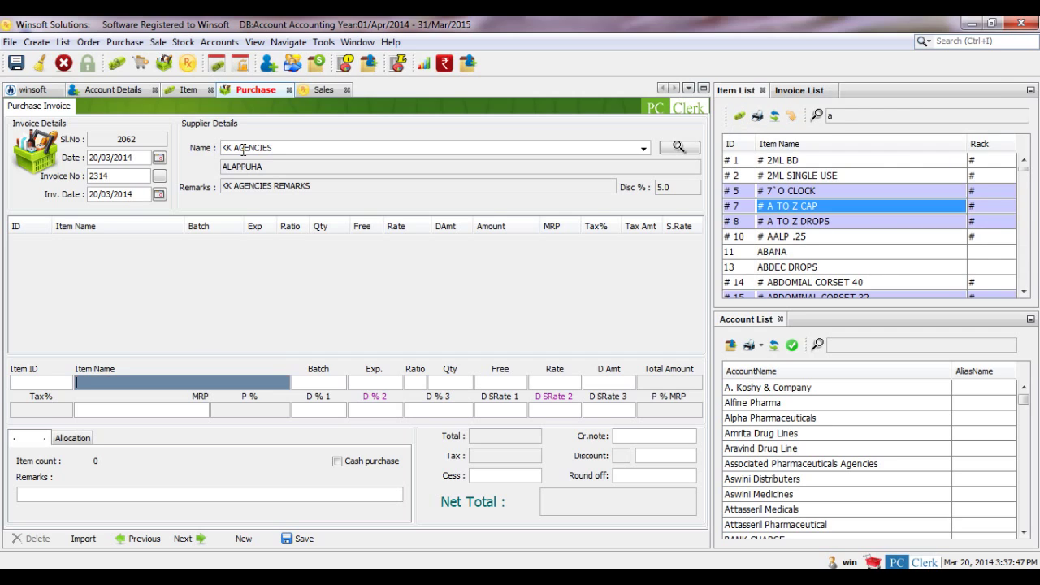
Step: Look up A TO Z in the invoice's item entry, and name a new item record A TO Z SYRUP 100ML
type("A TO Z")
key("ctrl+Tab")
left_click(386, 224)
type("A T")
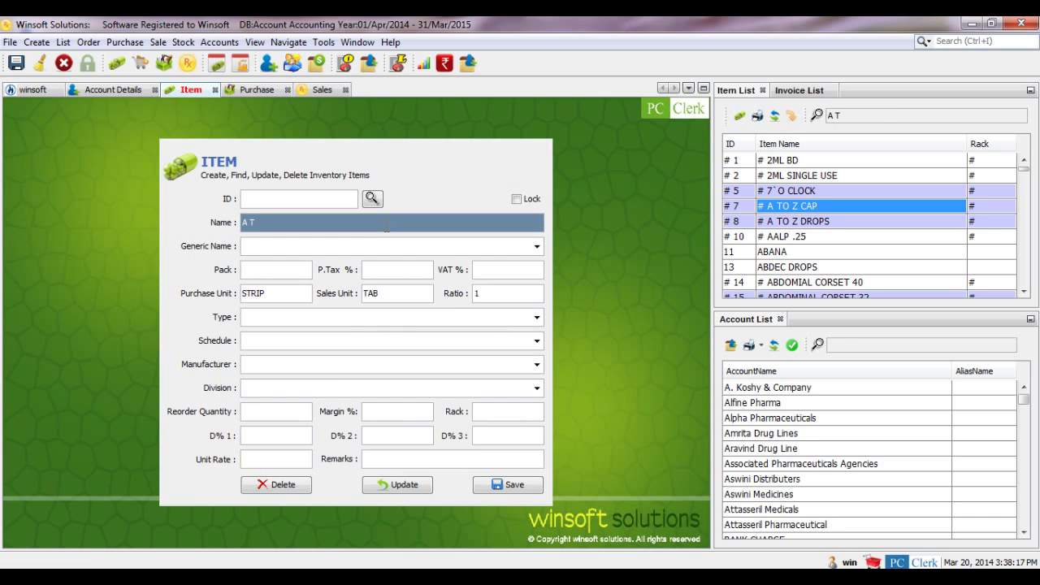
type("O Z SYRUP 100ML")
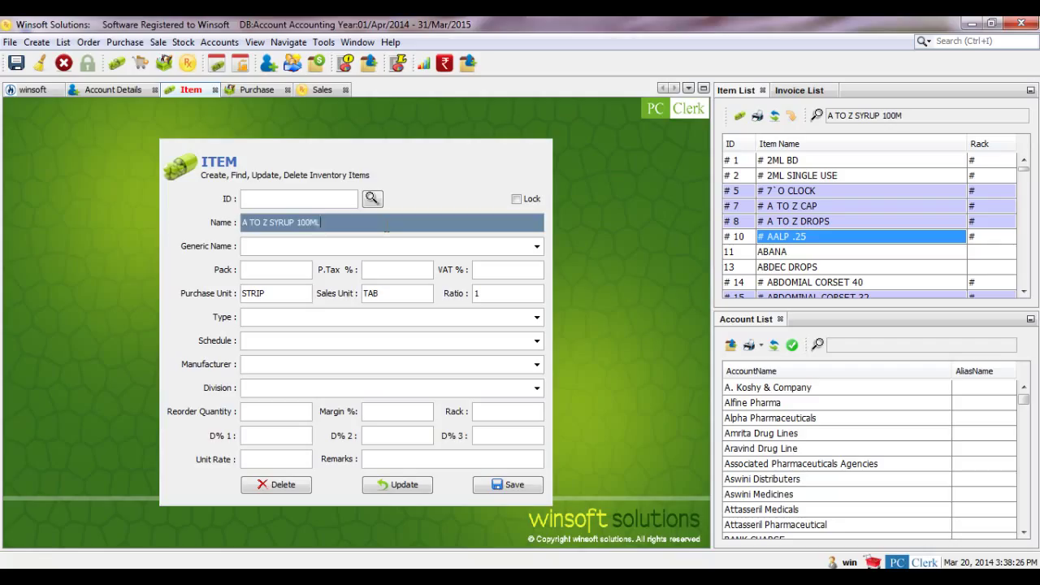
Step: Set the new item's pack to 100ML and its purchase tax to 14.5 %
key("Tab")
key("Tab")
type("100ML")
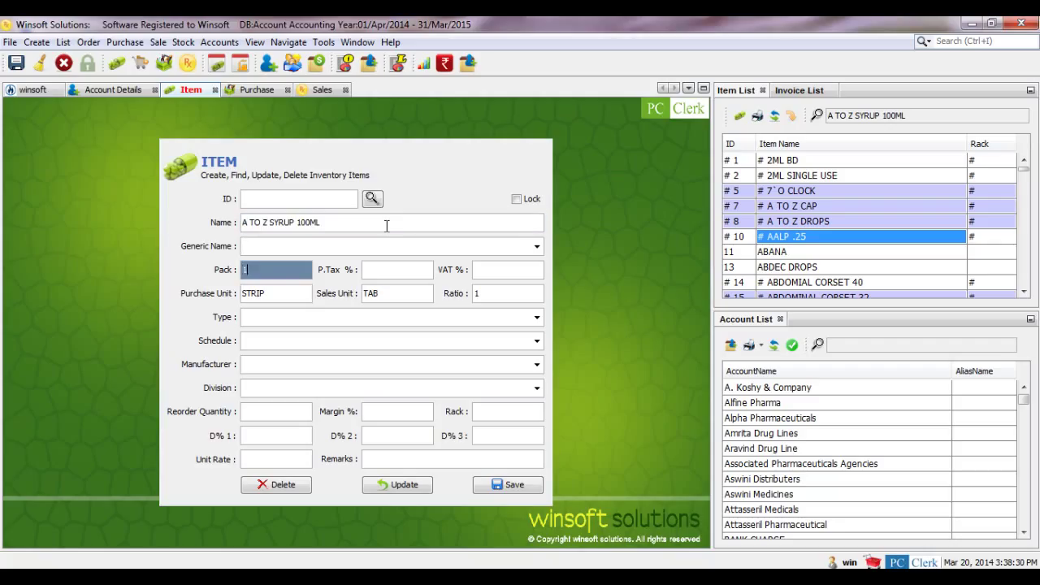
key("Tab")
type("14.5")
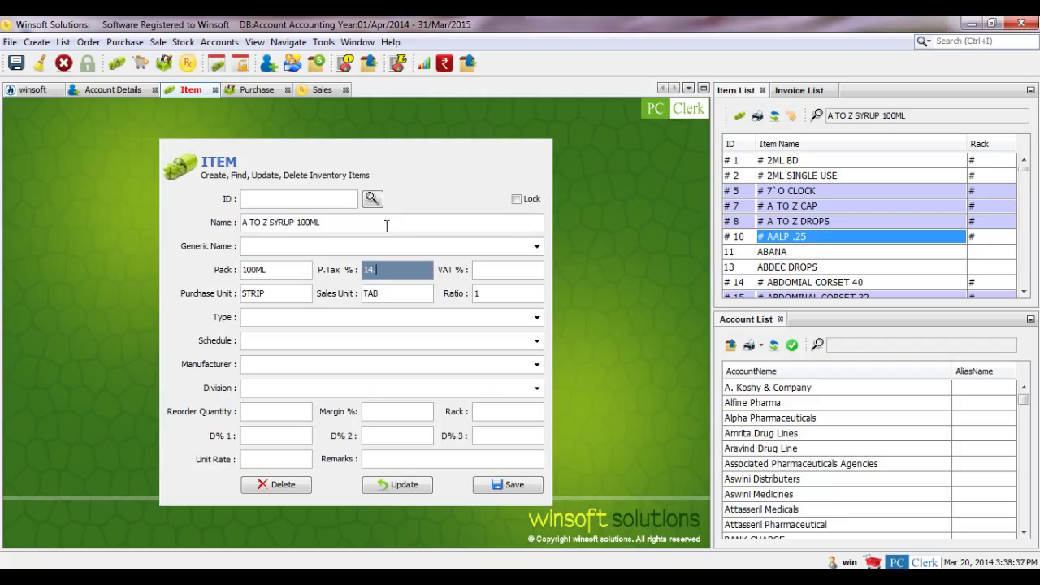
Step: Set both the purchase unit and the sales unit of the new item to BTL
key("Tab")
key("Tab")
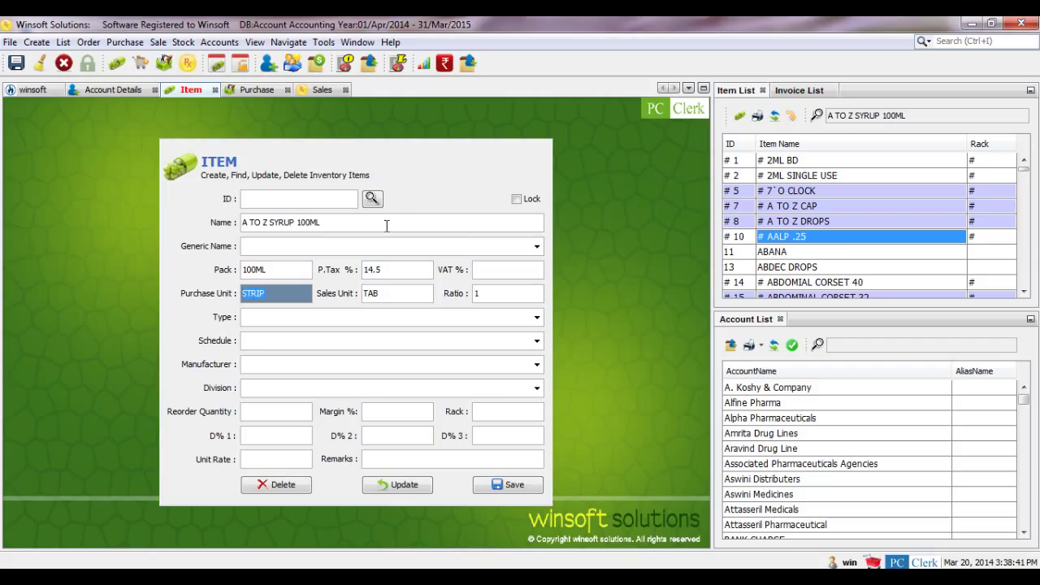
type("BTL")
key("Tab")
type("BTL")
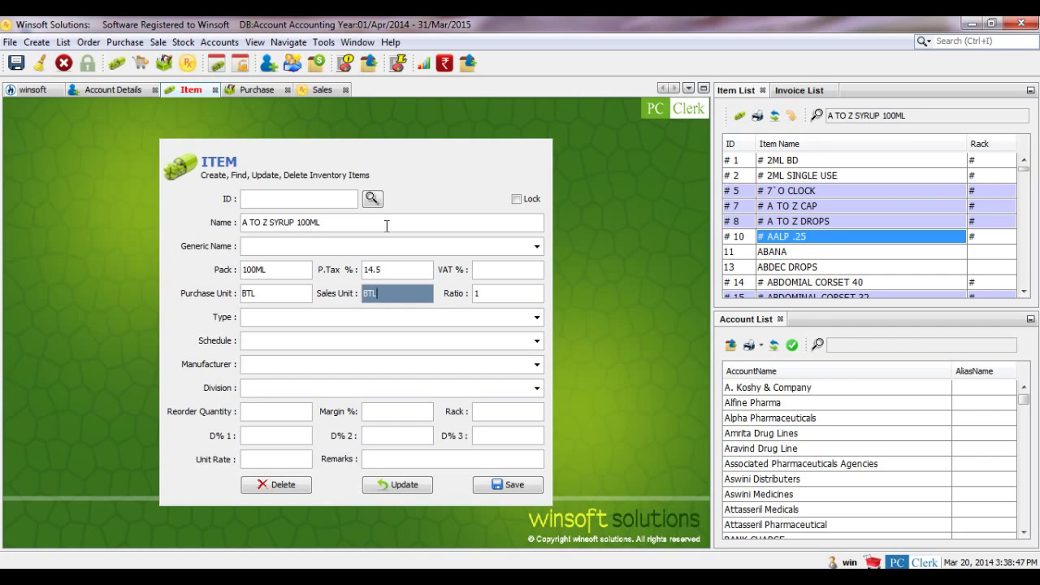
Step: Set the new item's type to NON MEDICINE, leaving the ratio as it is
key("Tab")
key("Tab")
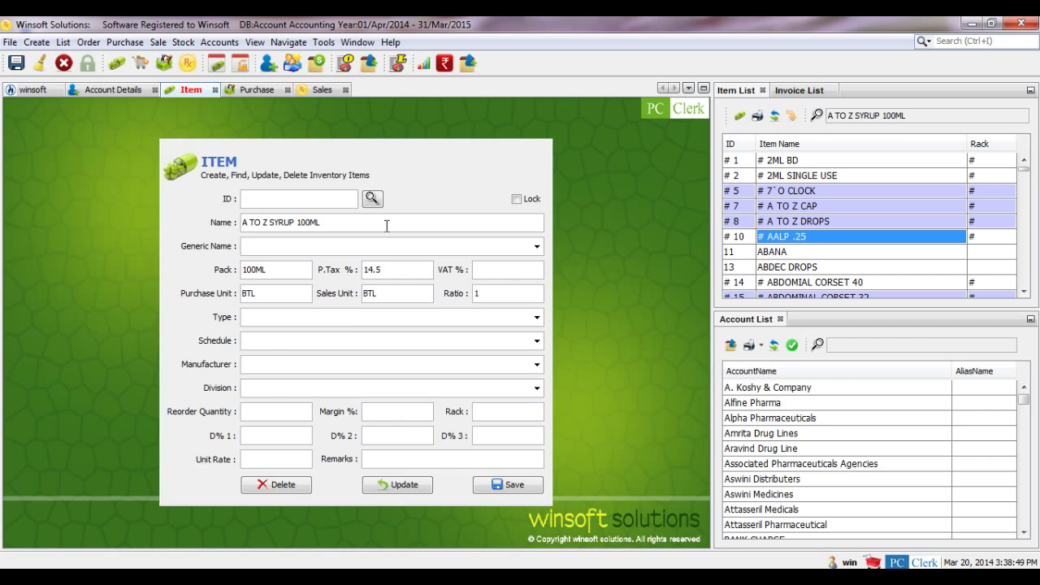
type("NON MEDICINE")
key("Return")
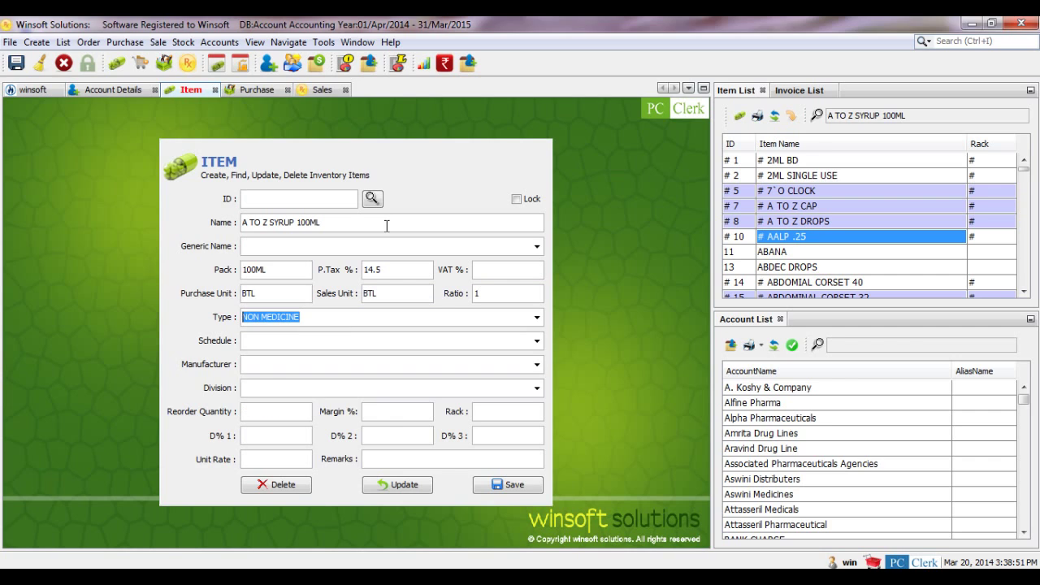
Step: Choose Alkem as the new item's manufacturer and save the item record
key("Tab")
key("Tab")
type("Alk")
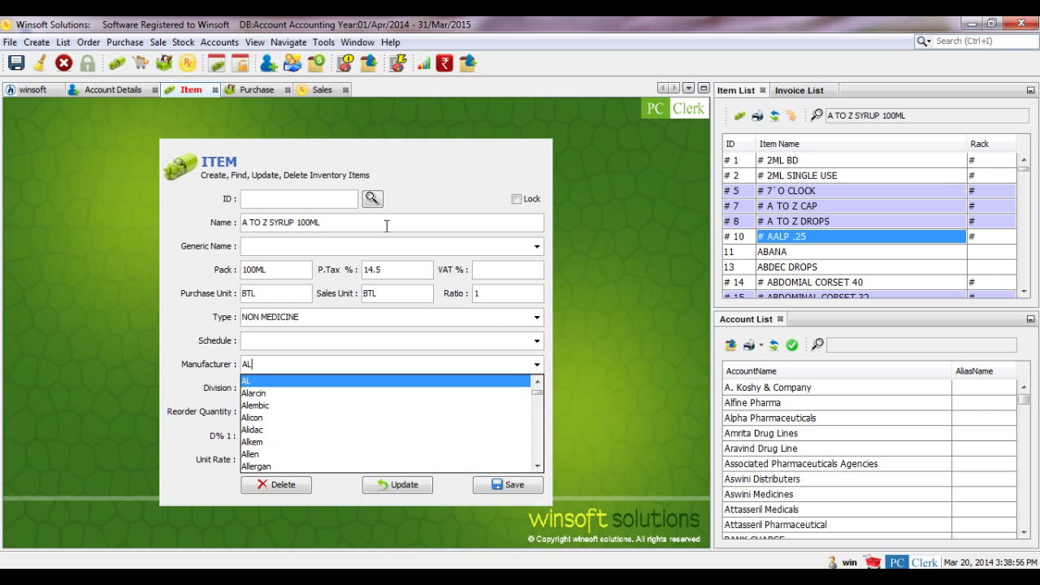
key("Return")
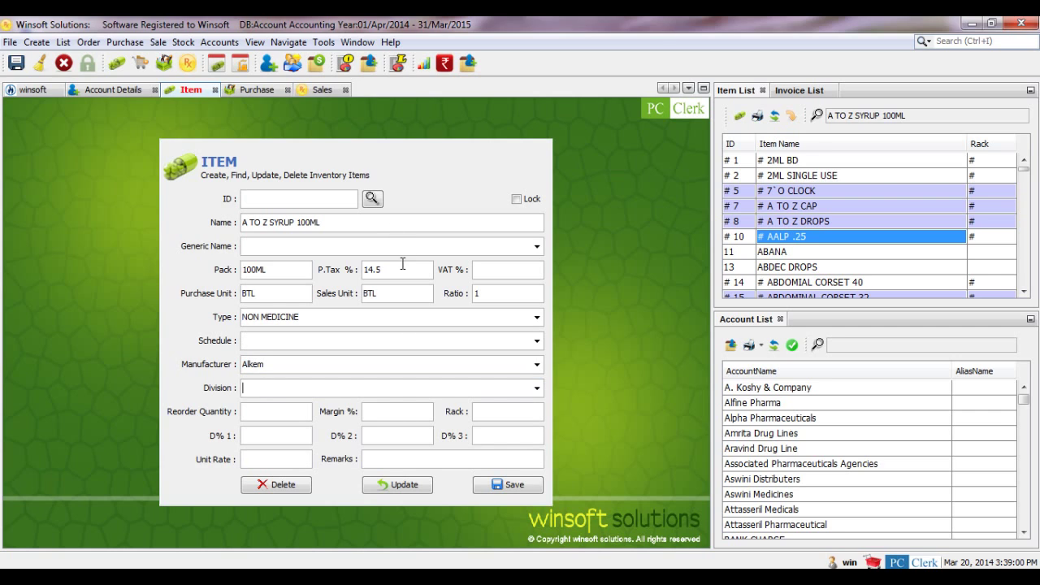
left_click(519, 490)
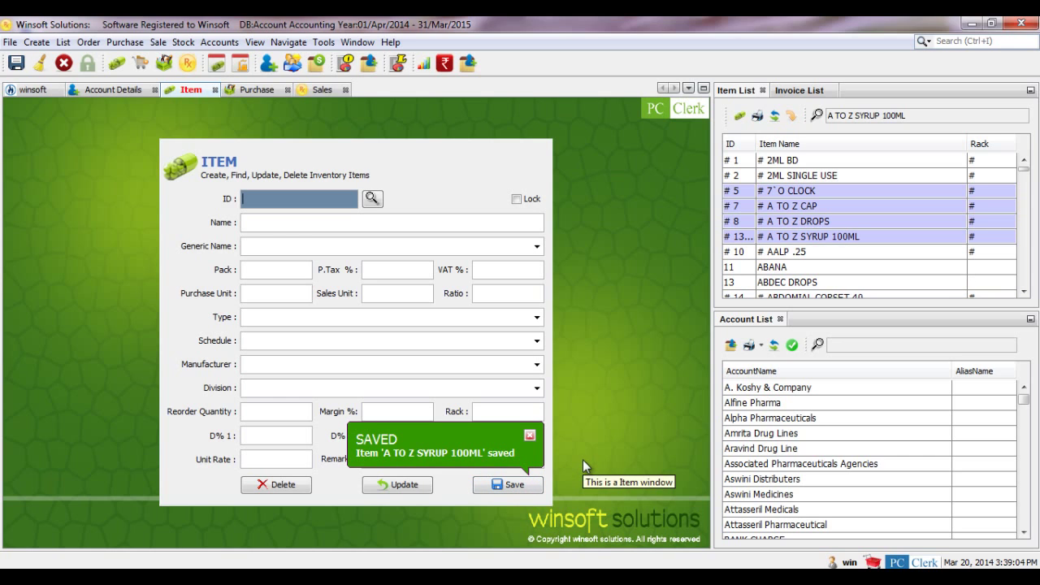
Step: Return to the purchase invoice and select A TO Z SYRUP 100ML as the line item
key("ctrl+Tab")
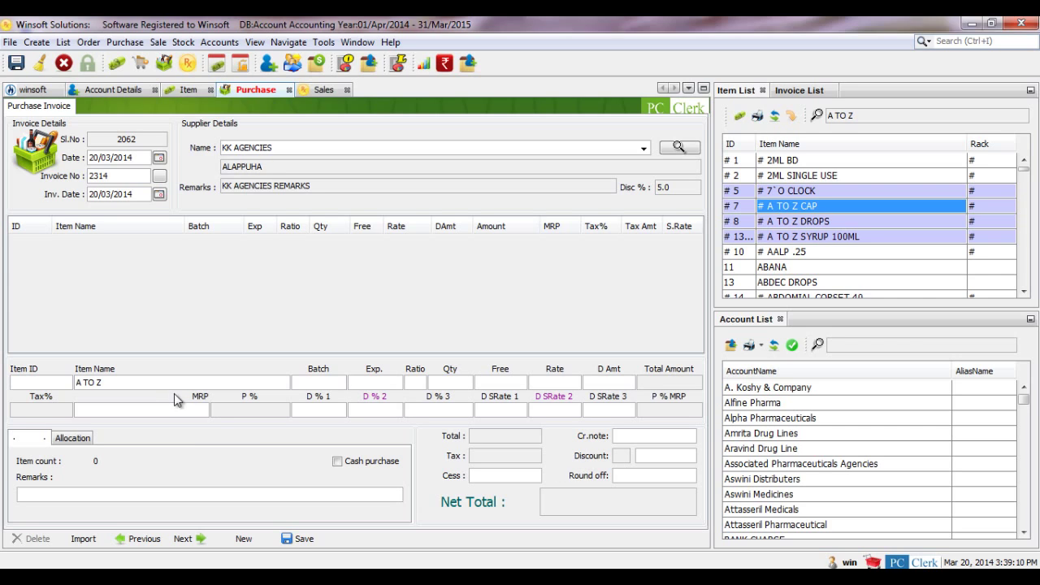
left_click(161, 382)
type("S")
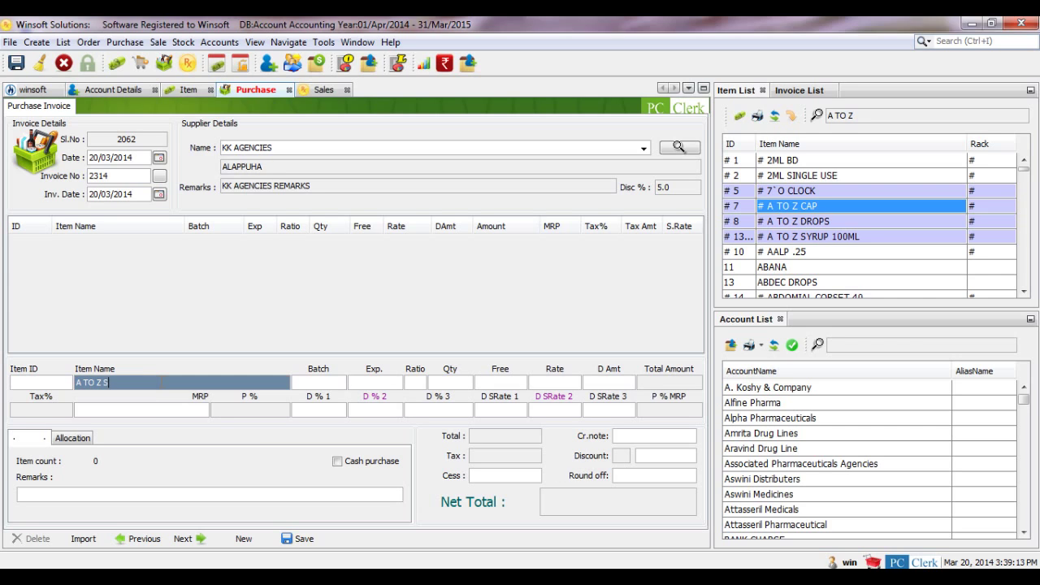
key("Return")
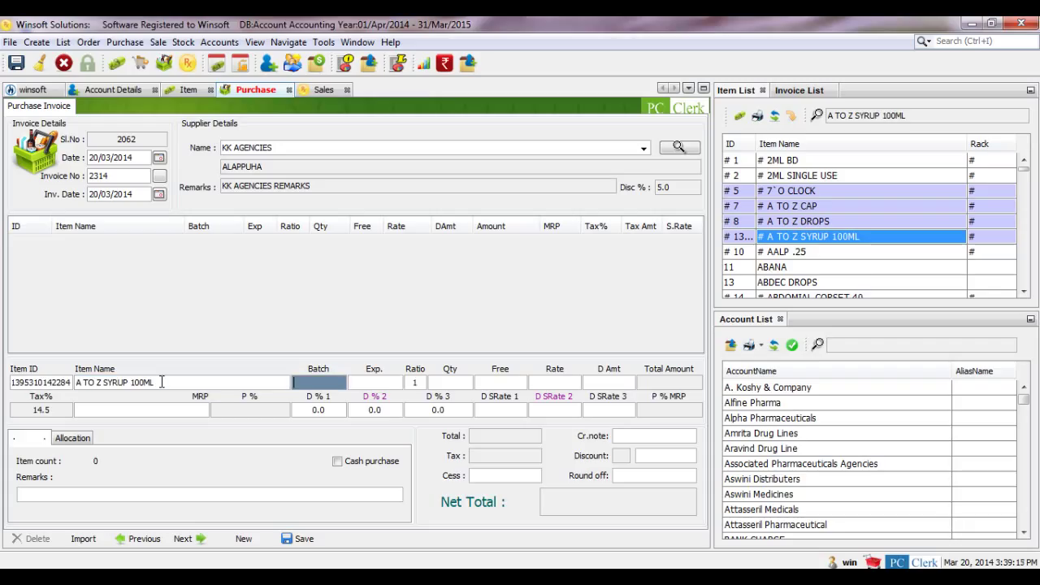
Step: Enter batch A3467798 and expiry 05/20 for the A TO Z SYRUP 100ML line
type("A3467798")
key("Return")
type("05")
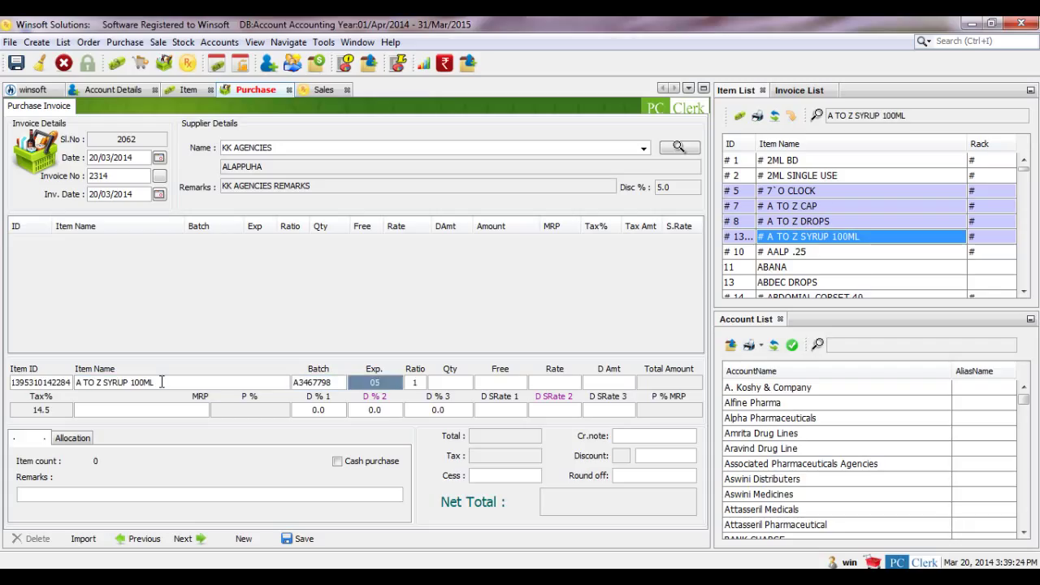
type("/20")
key("Return")
Step: Enter quantity 10, rate 40 and MRP 47 for the syrup, and add the line to the invoice
type("10")
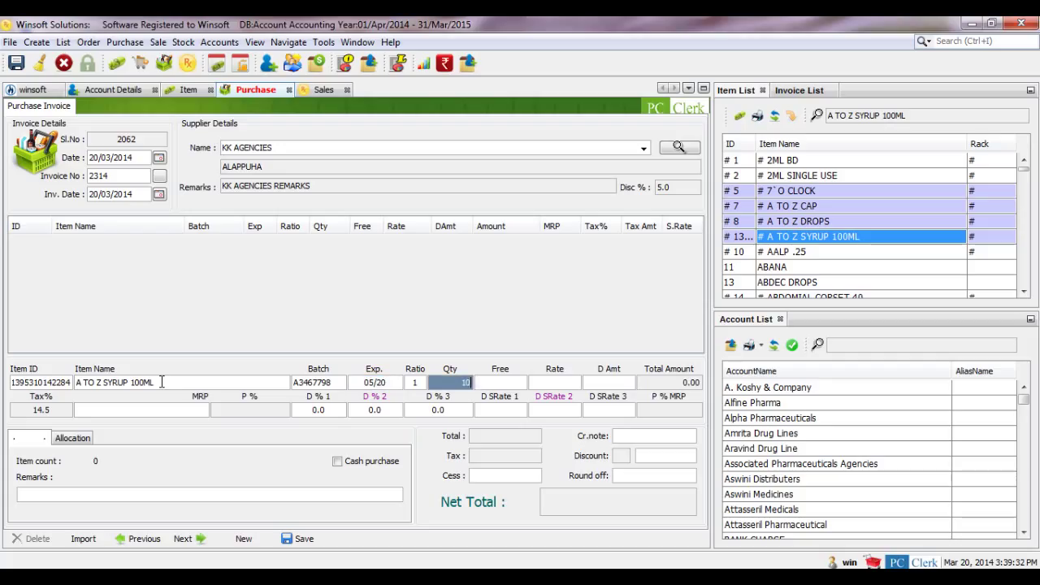
key("Return")
key("Return")
type("40")
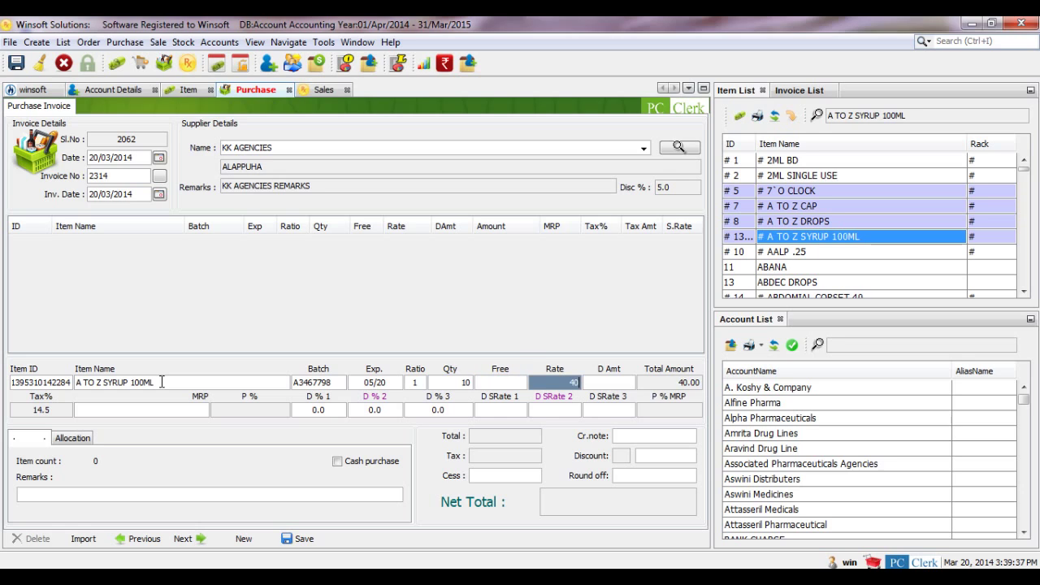
key("Return")
key("Return")
type("47")
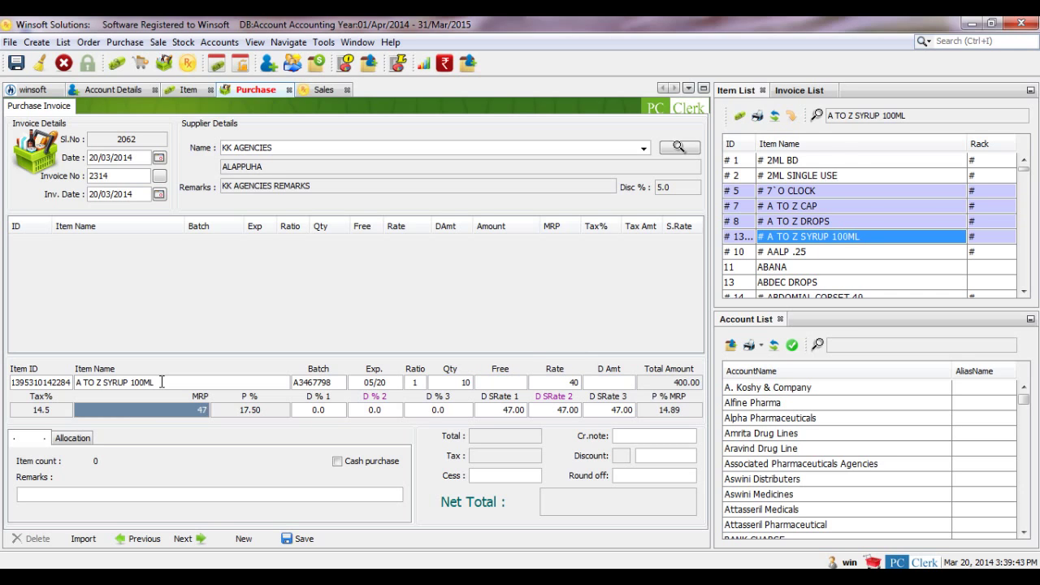
key("Return")
Step: Select LASIX TAB as the next line item and update its item record with D% 1 set to 2
type("LA")
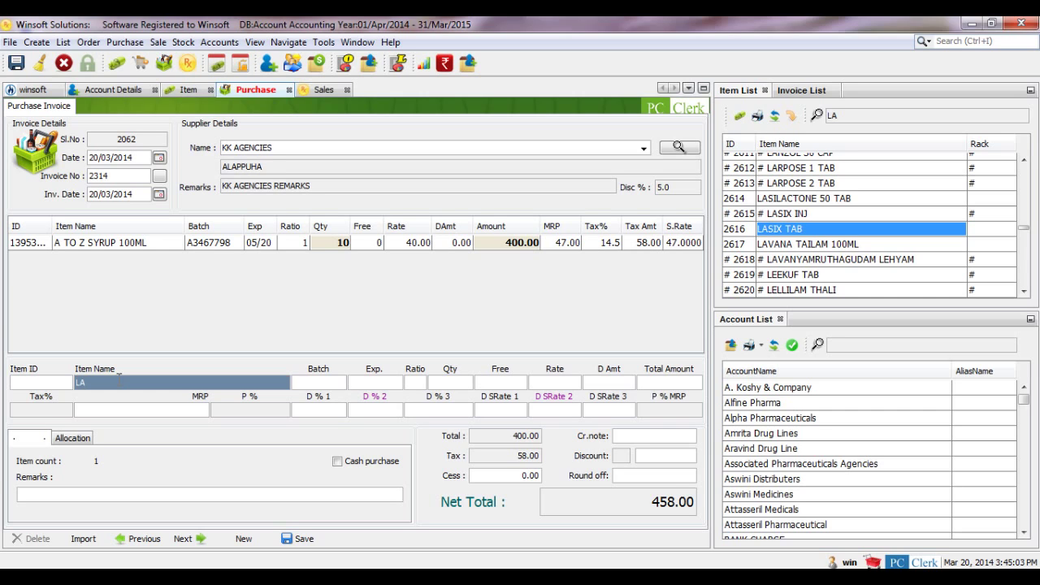
key("Return")
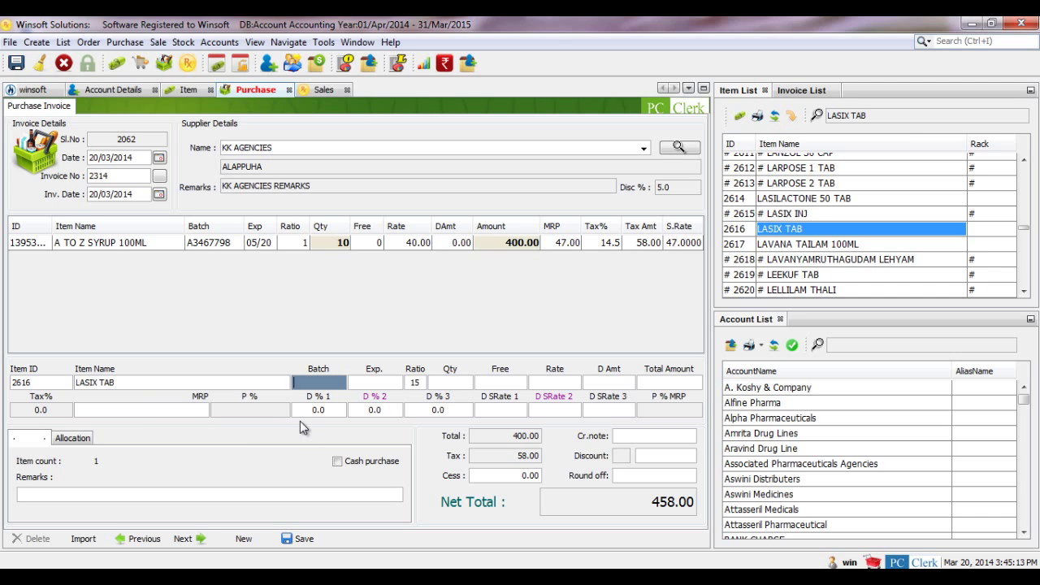
key("F2")
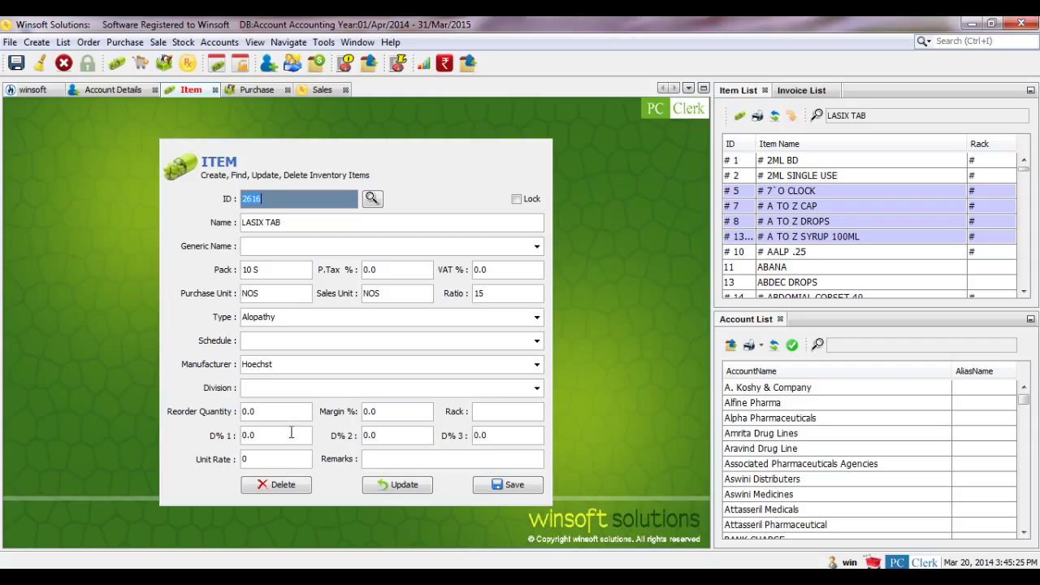
left_click(291, 434)
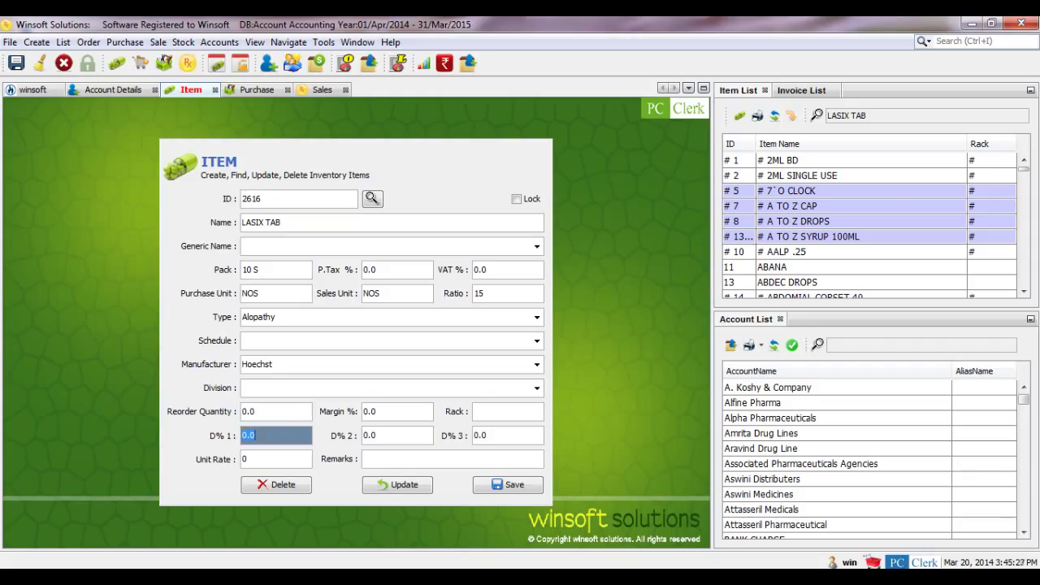
type("2")
left_click(390, 492)
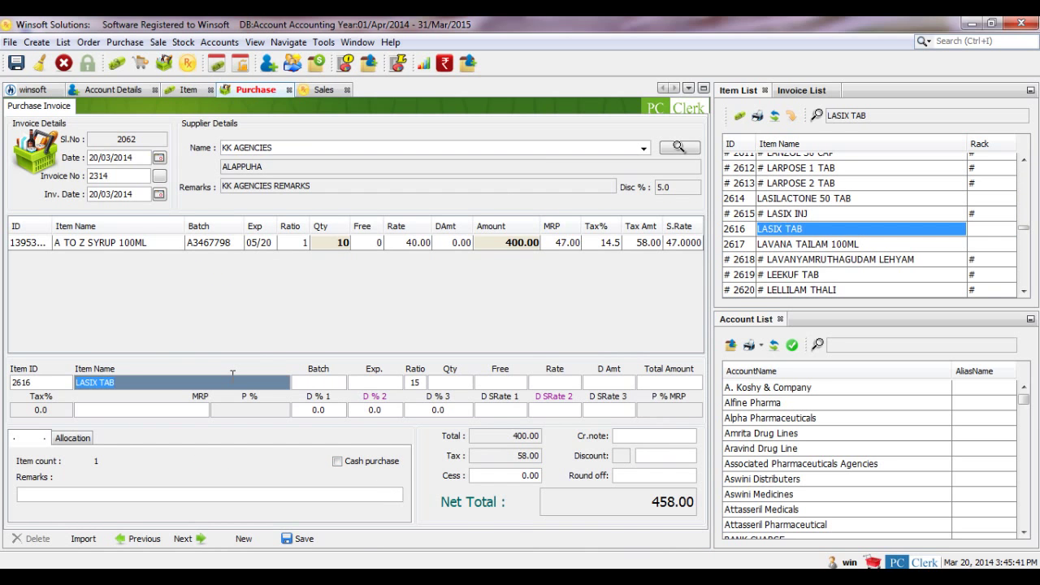
Step: Reload LASIX TAB on the purchase invoice line and enter batch L14567782 with expiry 08/18
key("Return")
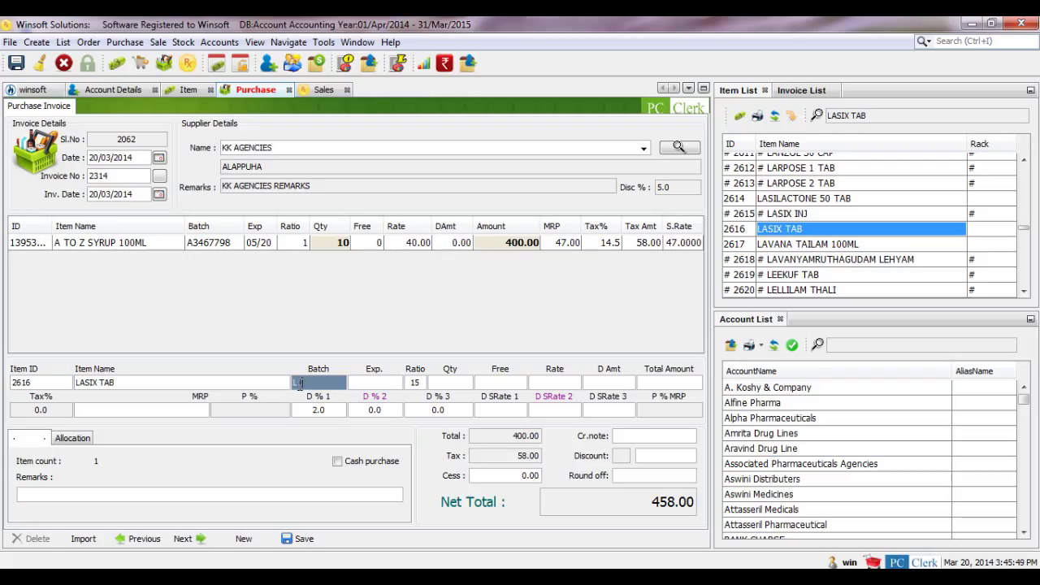
type("LA4567782")
key("Return")
type("08/18")
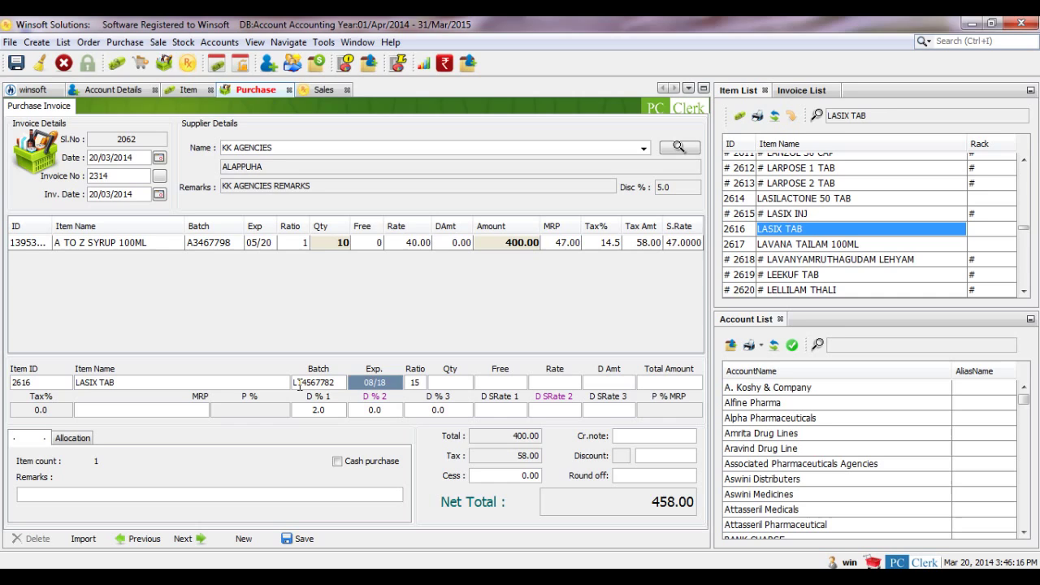
key("Return")
Step: Complete the LASIX TAB line with quantity 15, rate 5.73 and MRP 6.71, and save the purchase invoice
type("15")
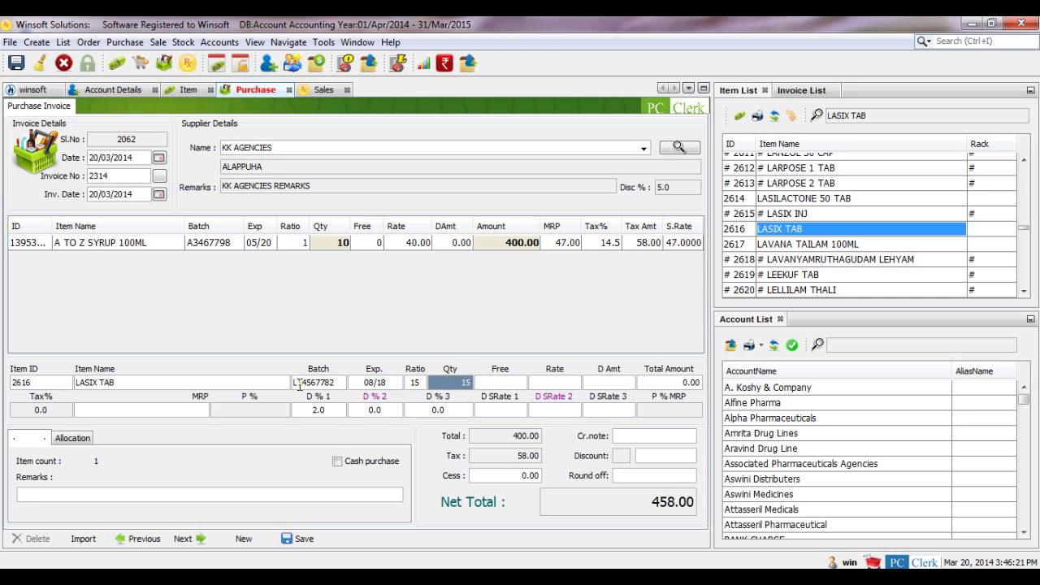
key("Return")
key("Return")
type("5.73")
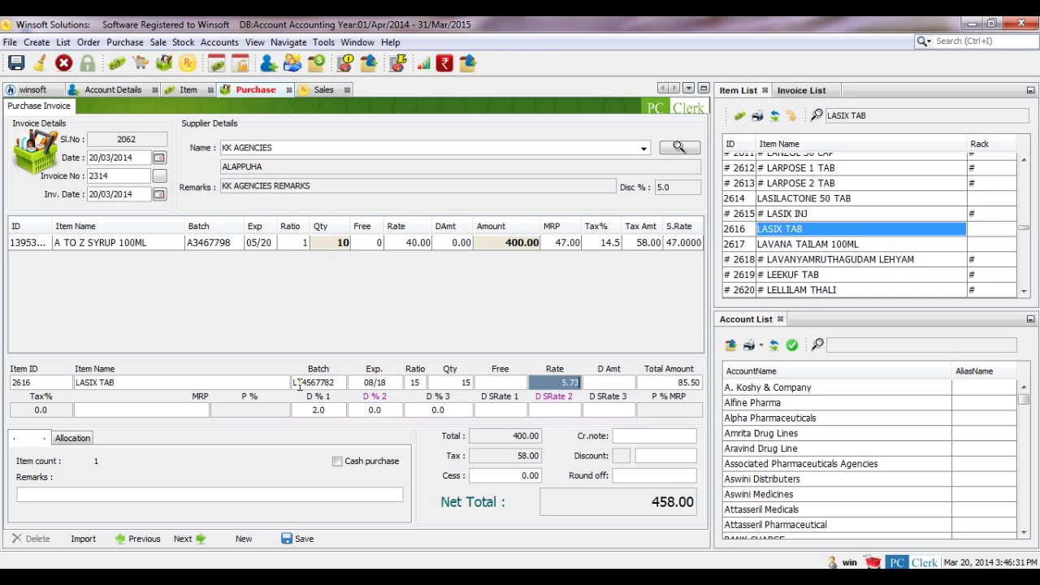
key("Return")
key("Return")
type("6")
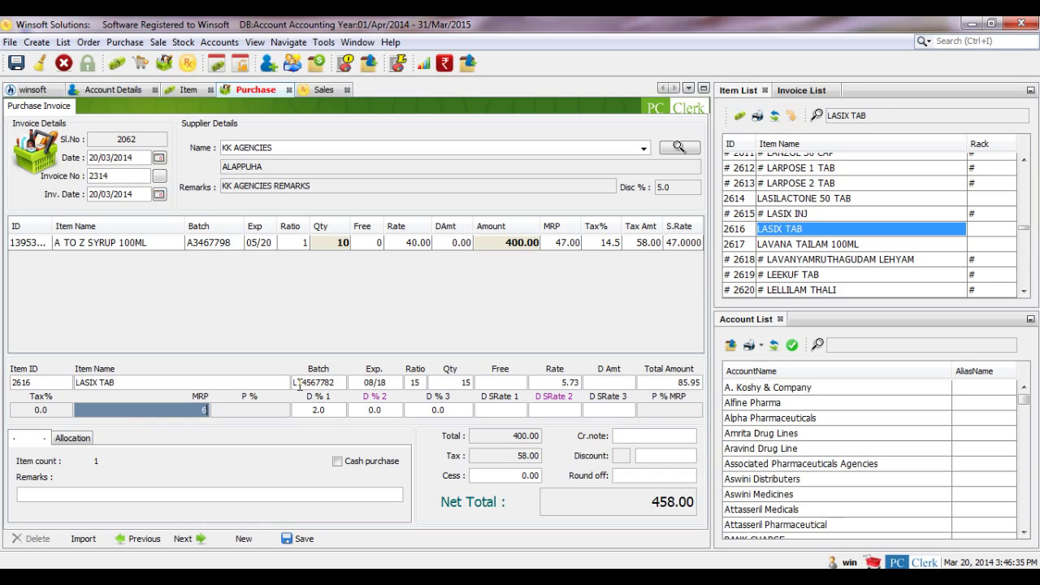
type(".71")
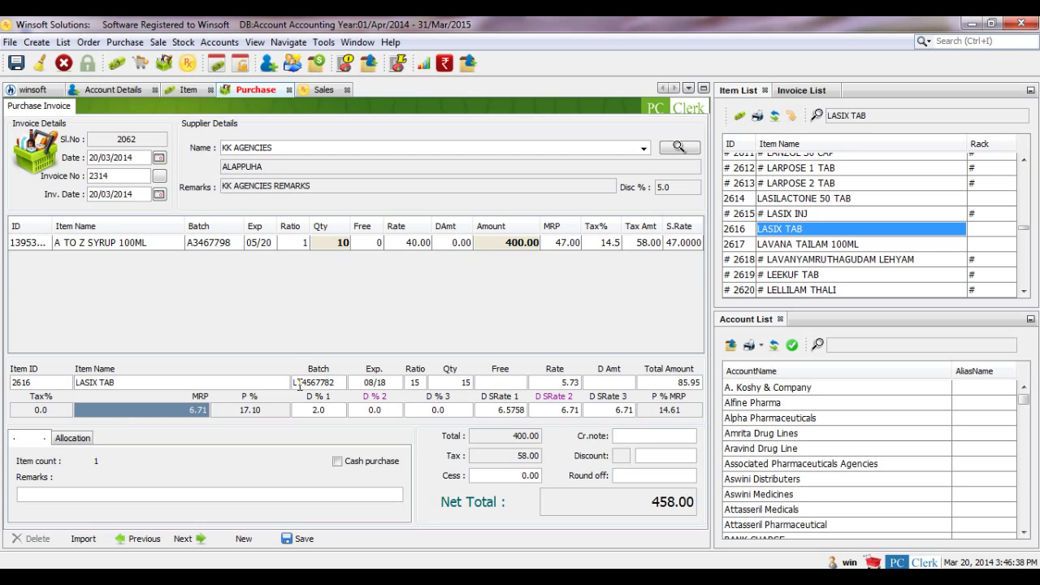
key("Return")
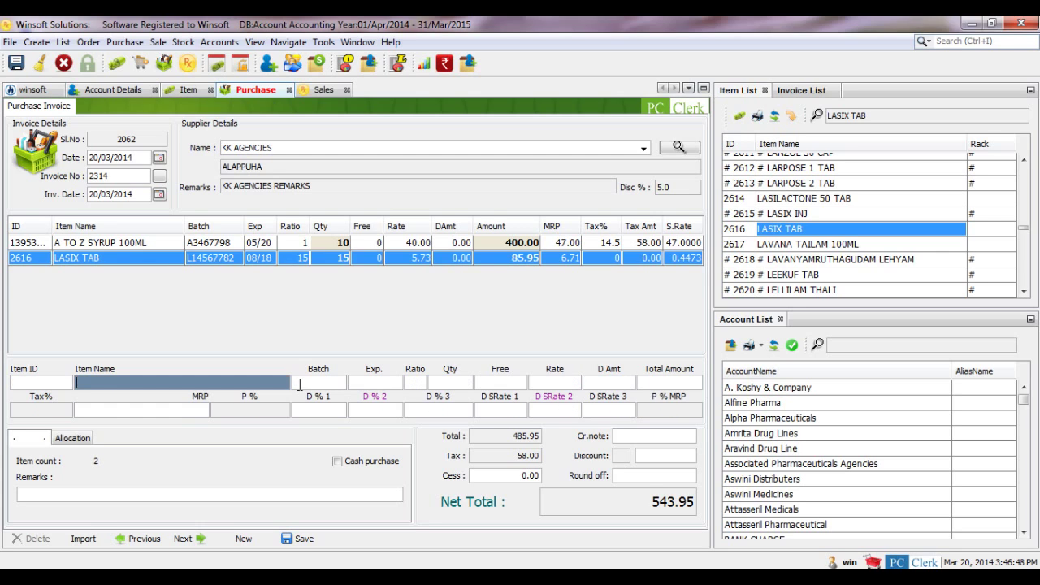
left_click(291, 541)
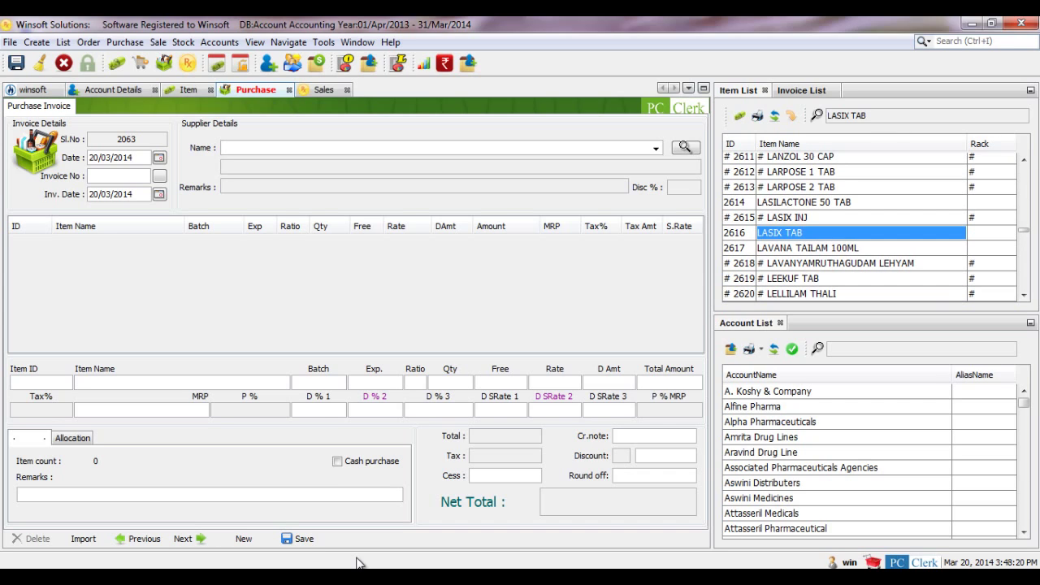
Step: Cycle through the open windows and switch to the Sales window
key("ctrl+Tab")
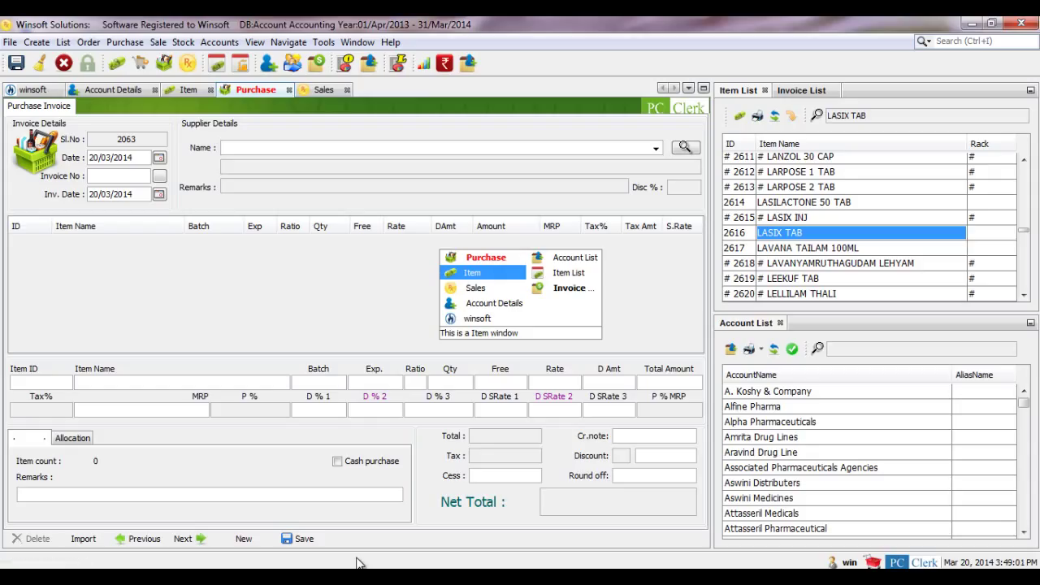
key("ctrl+Tab")
key("ctrl+Tab")
key("ctrl+Tab")
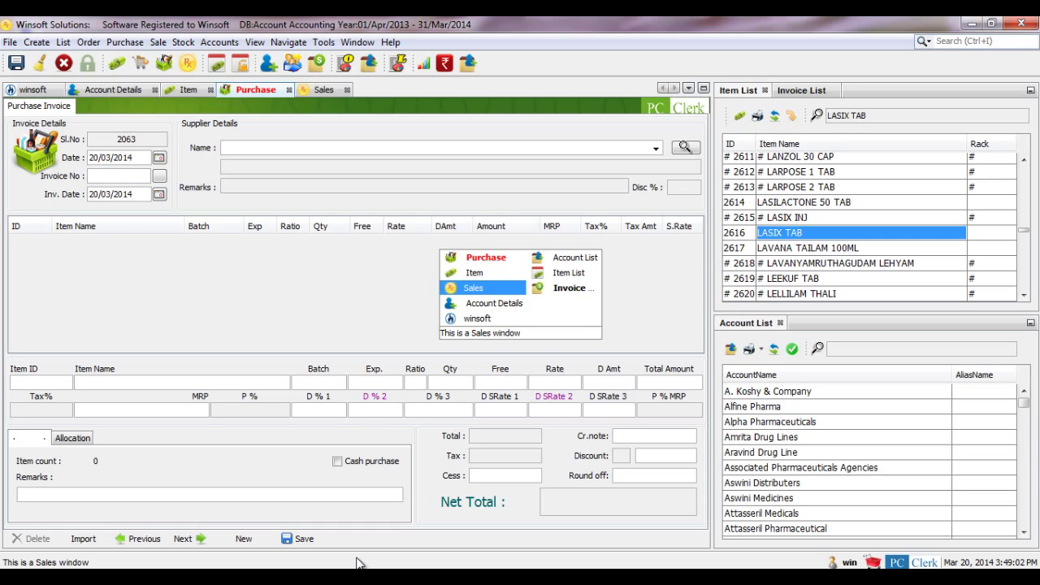
key("ctrl+Tab")
key("ctrl+Tab")
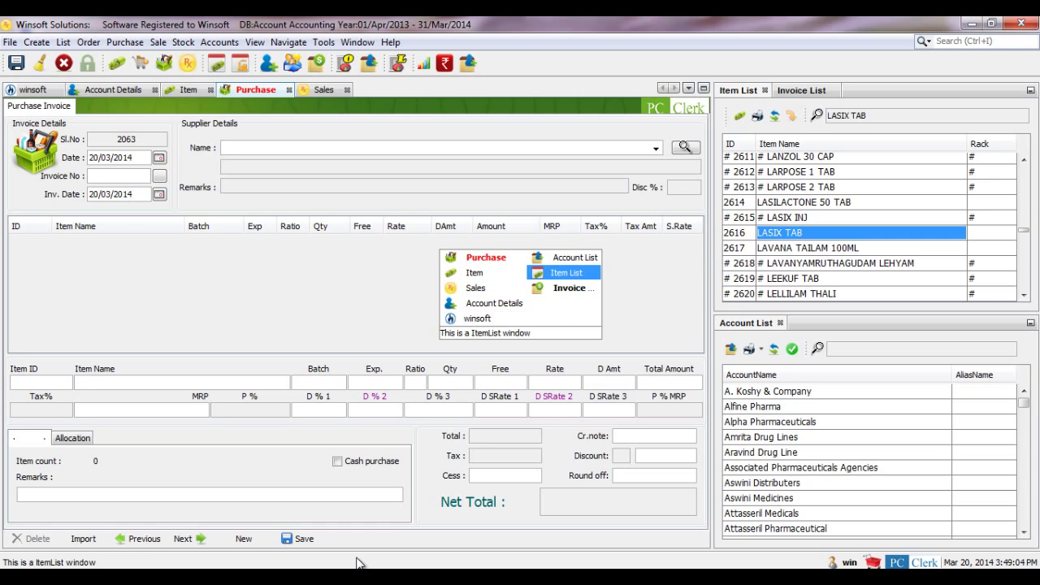
key("ctrl+Tab")
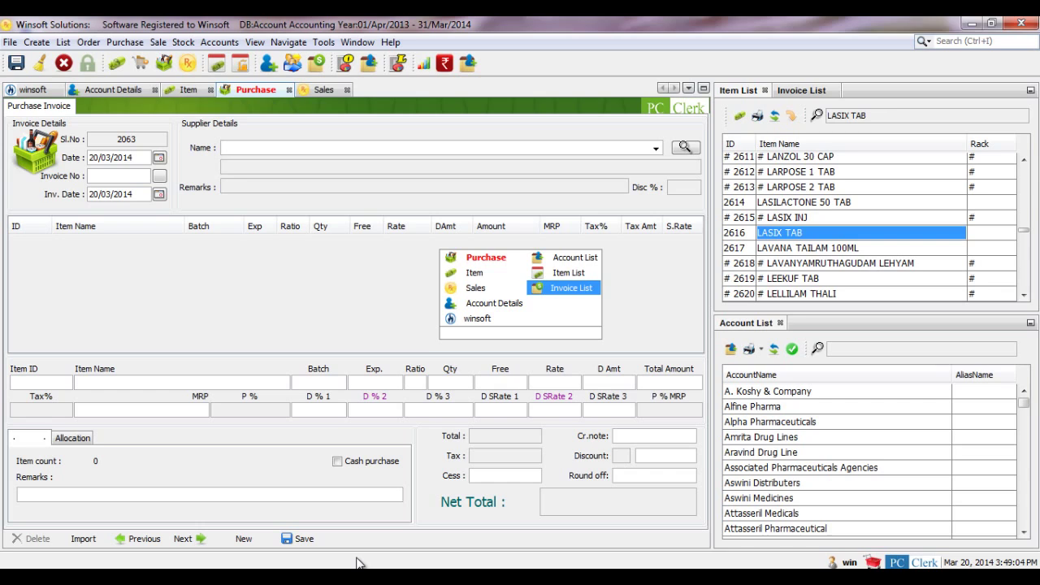
key("ctrl+Tab")
key("ctrl+Tab")
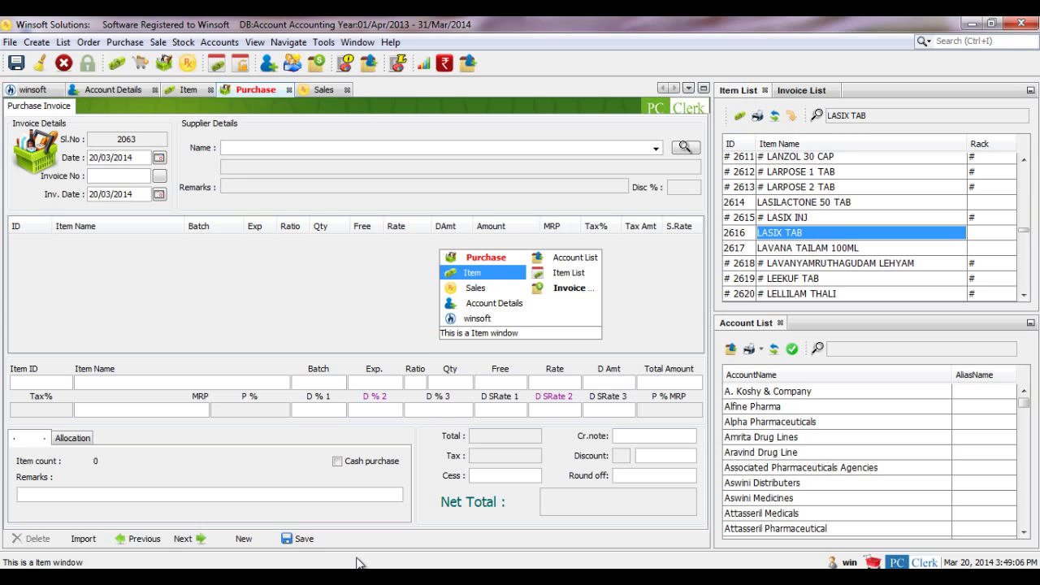
key("ctrl+Tab")
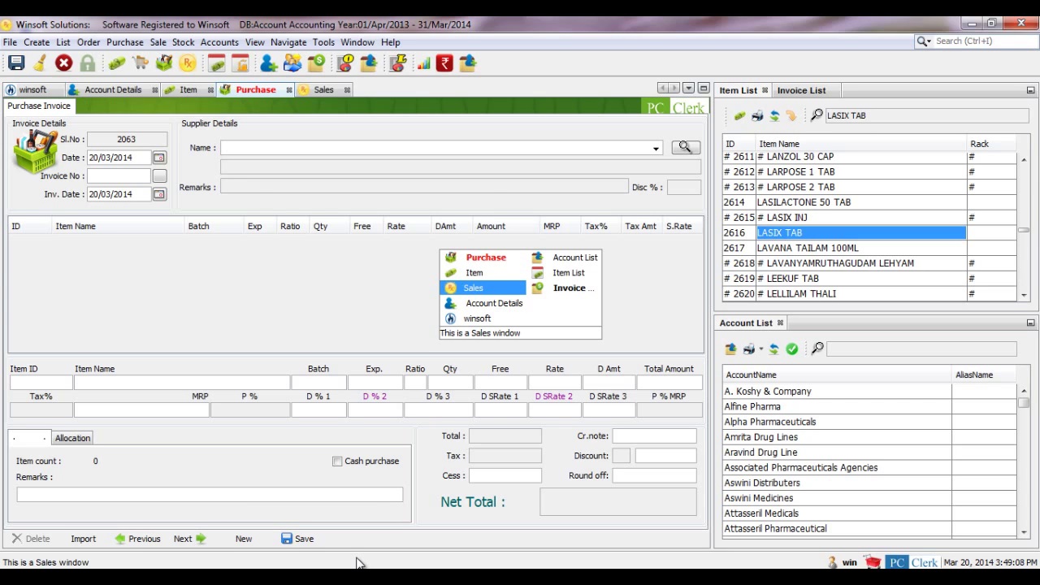
left_click(477, 285)
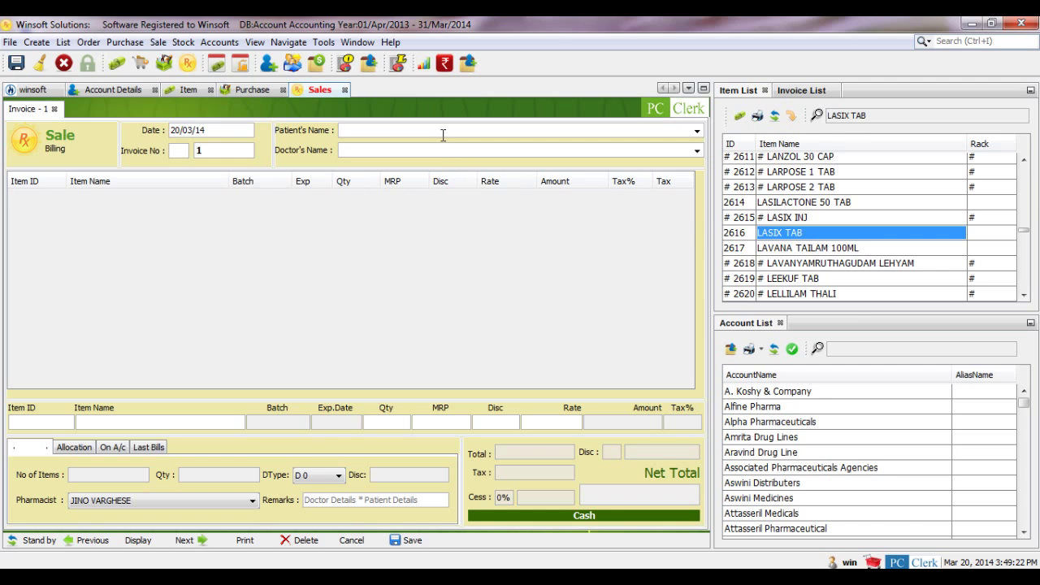
Step: Enter the patient's name on the sales bill and choose the doctor's name from the suggestions
type("JIBIN")
key("Return")
type("A P MUTTU")
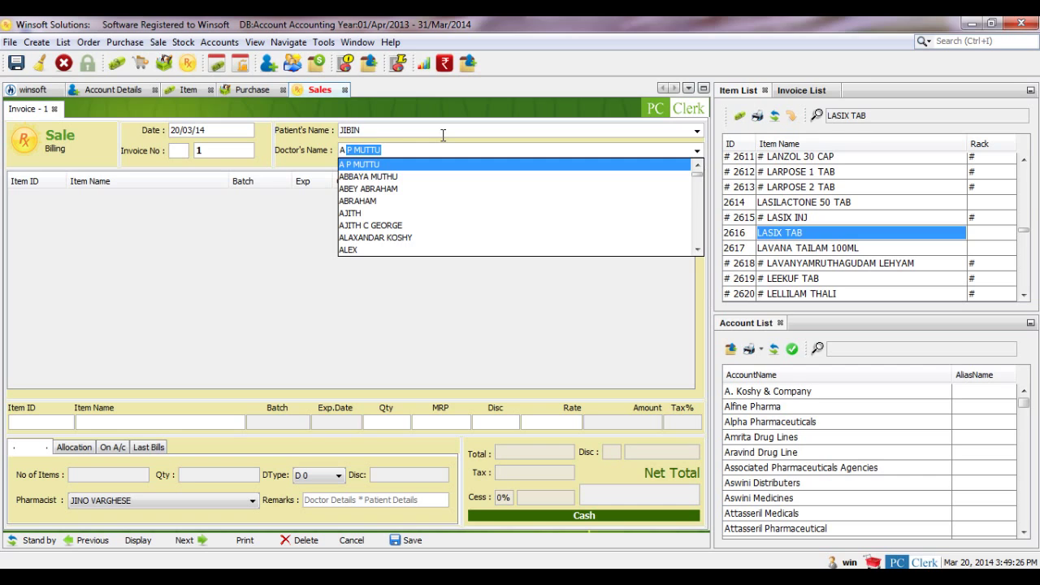
key("Down")
key("Down")
key("Return")
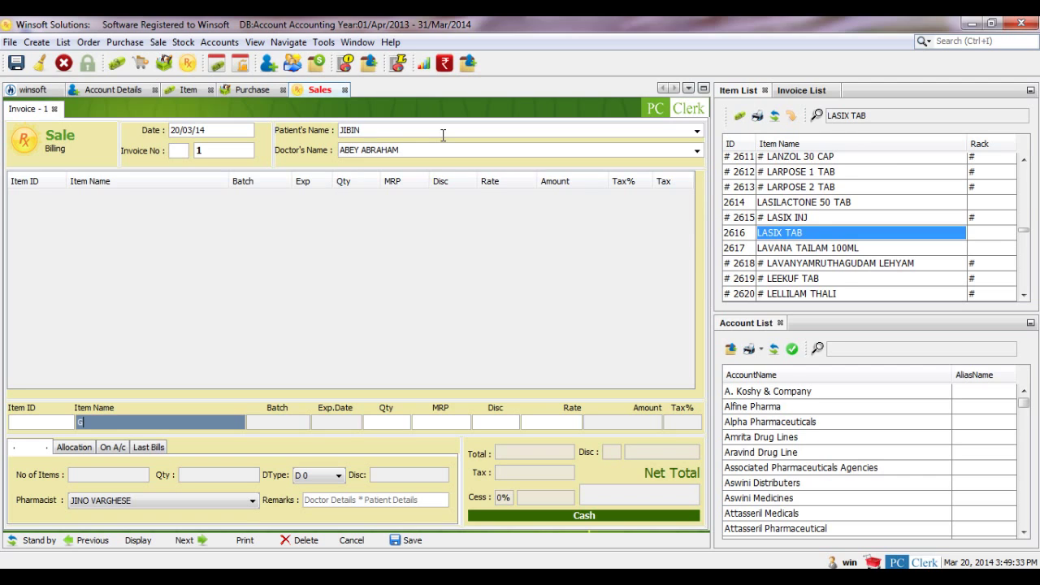
Step: Add G-32 (100) TAB from batch 375 with quantity 1 to the bill, and save it without printing
type("G")
key("Return")
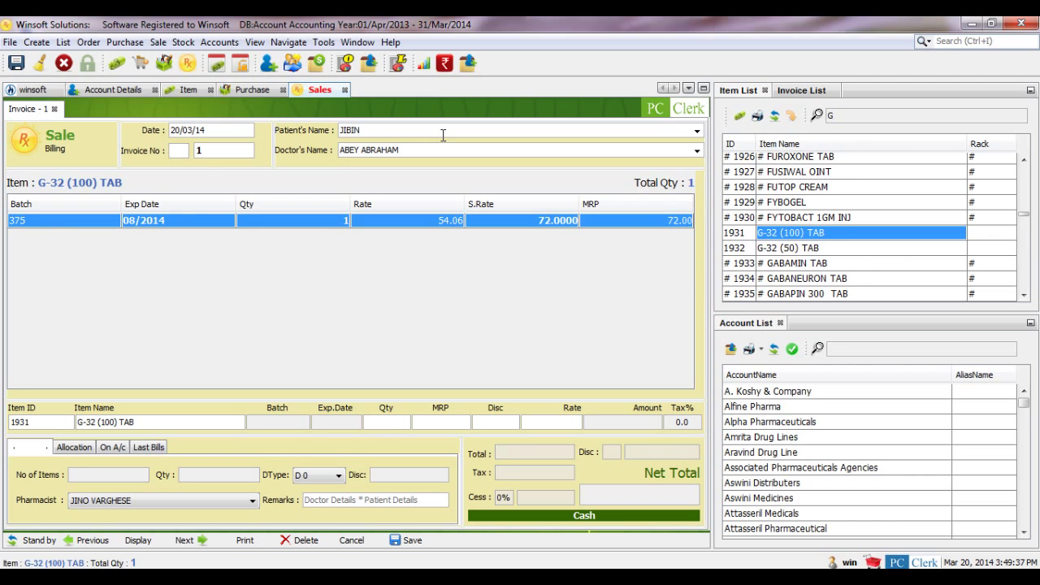
key("Return")
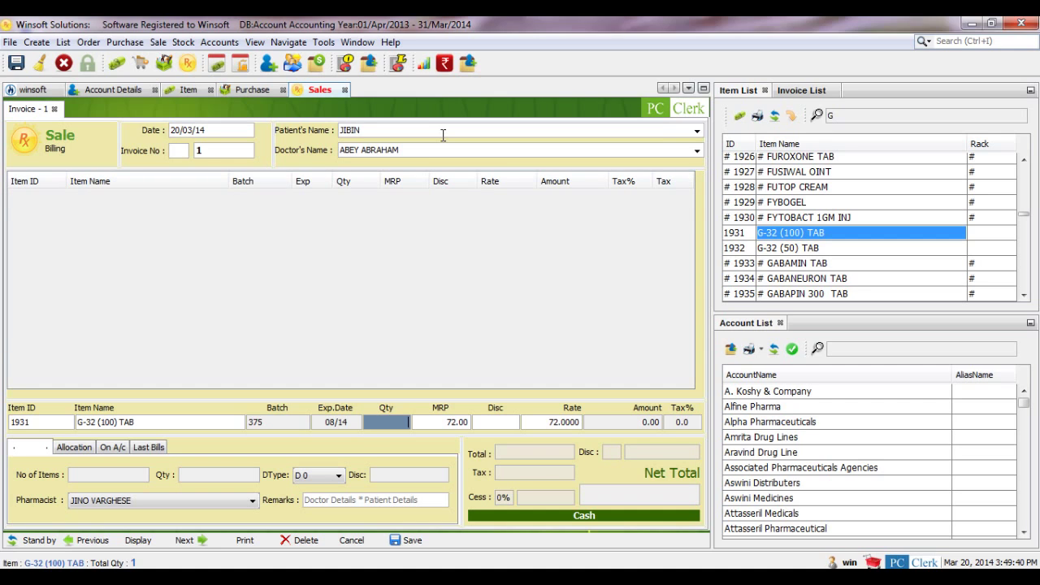
type("1")
key("Return")
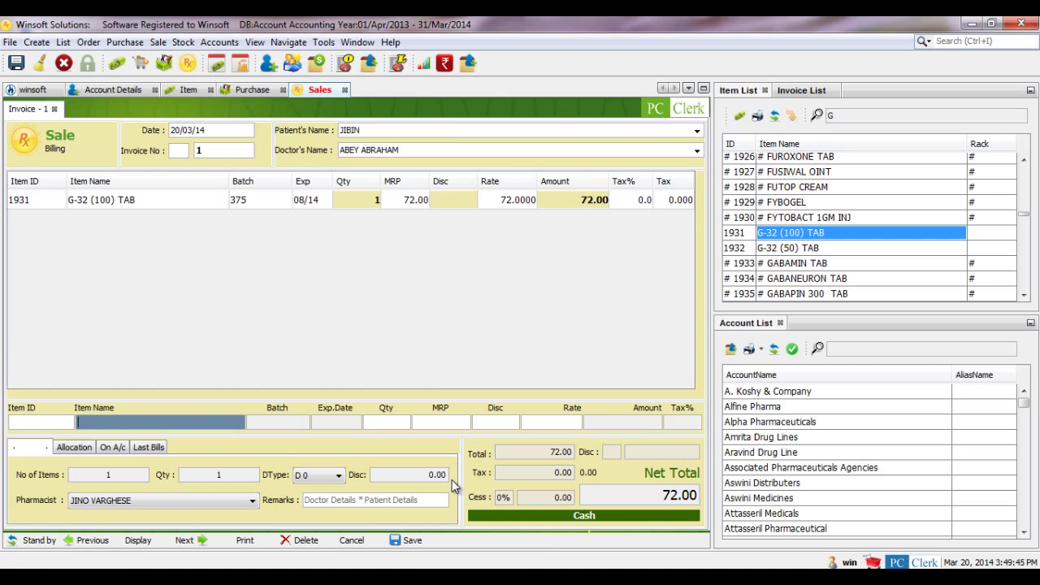
left_click(412, 541)
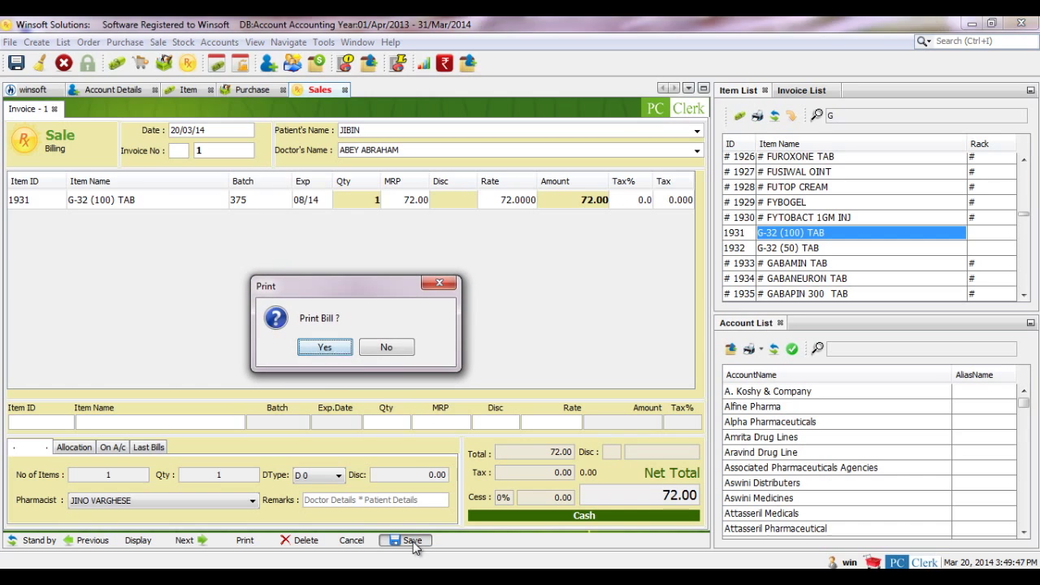
left_click(386, 348)
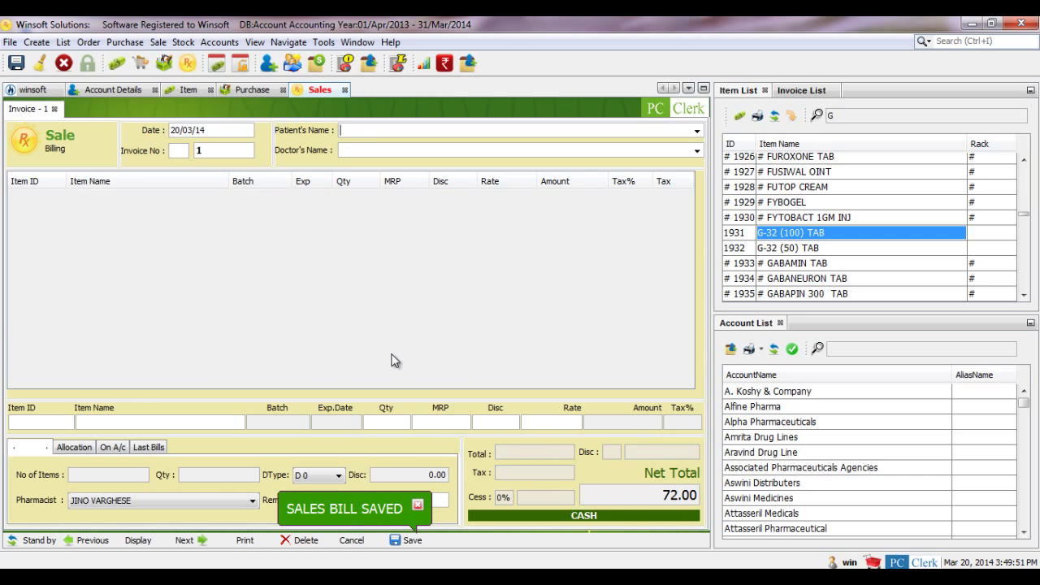
Step: Return to the purchase invoice, close the Account List and open the Purchase Rates window
key("ctrl+Tab")
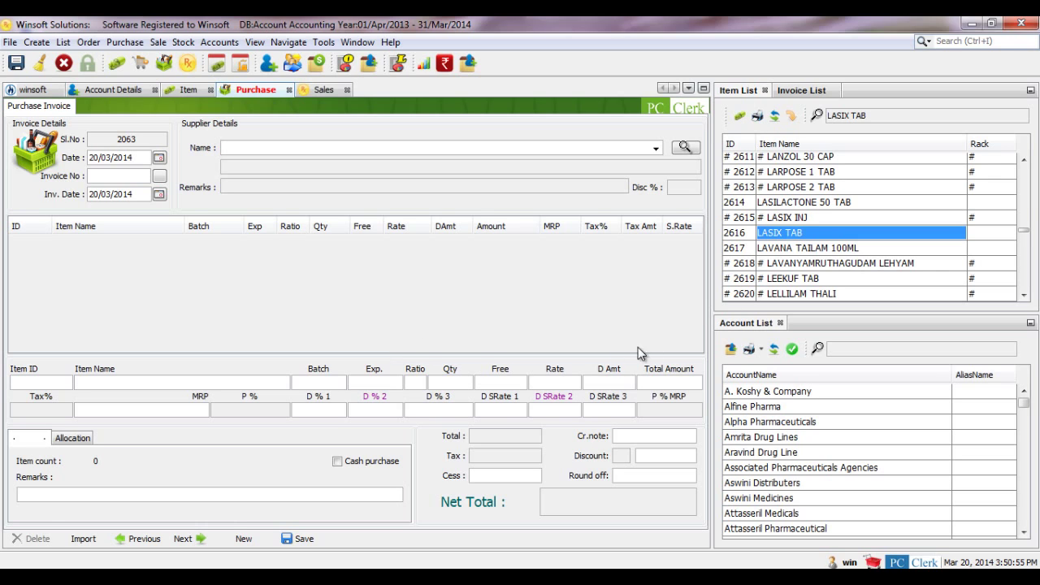
left_click(780, 323)
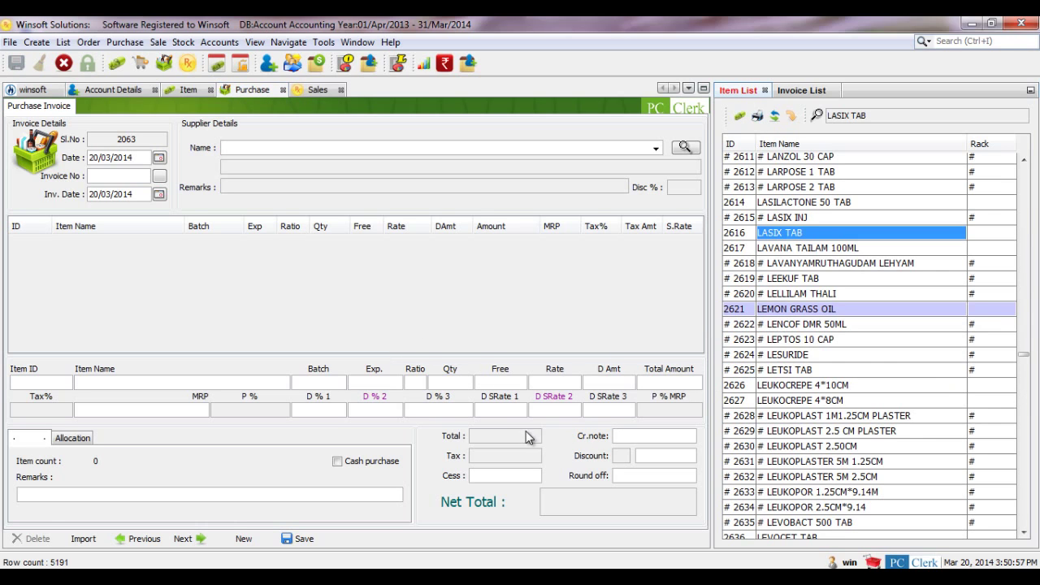
left_click(123, 45)
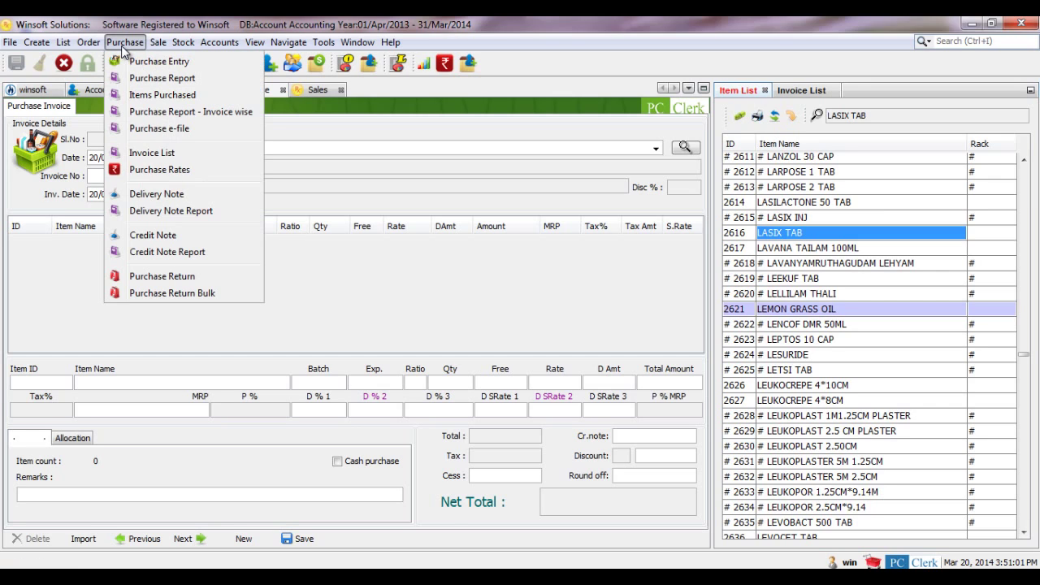
left_click(138, 171)
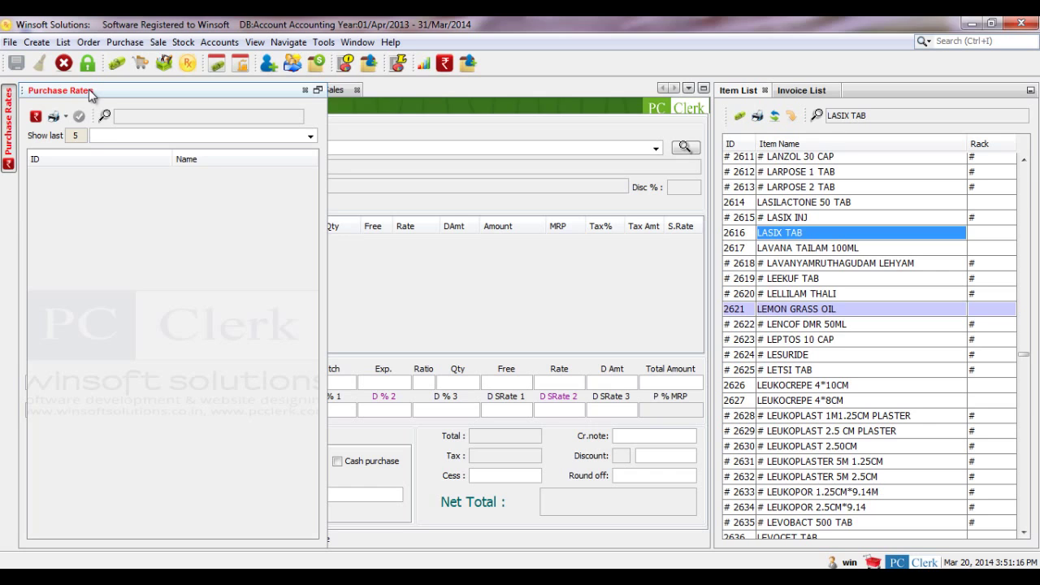
Step: Move Purchase Rates into the Item List window group, minimize that group and dock Purchase Rates alone
left_click_drag(89, 94, 776, 239)
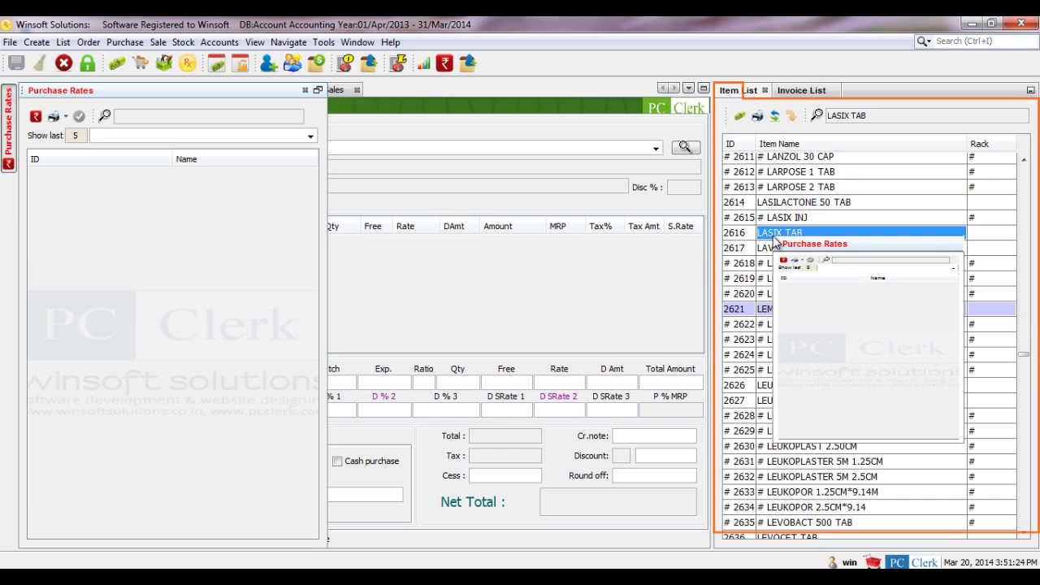
left_click_drag(776, 240, 833, 303)
left_click(1031, 90)
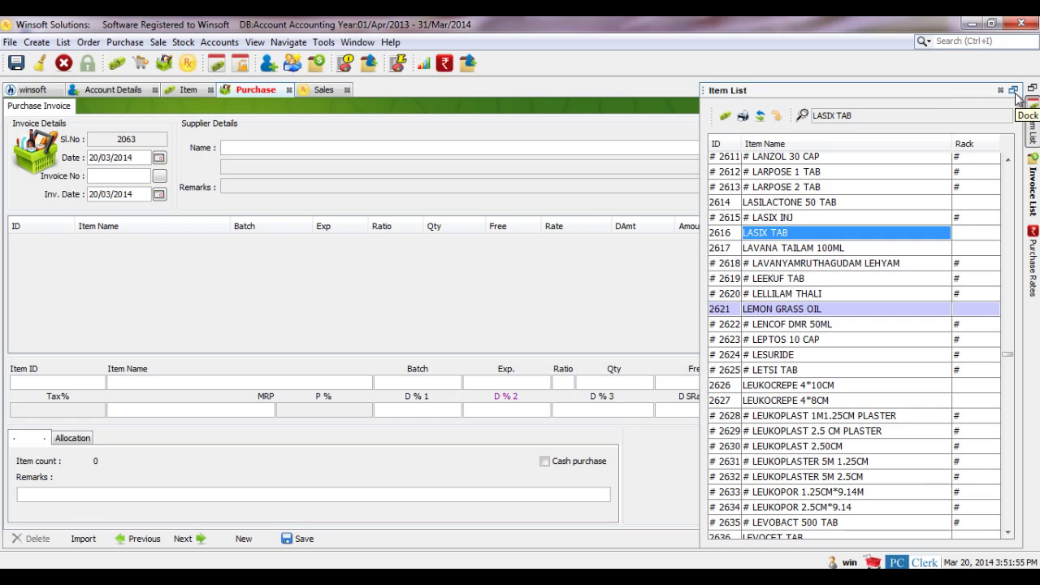
mouse_move(1036, 260)
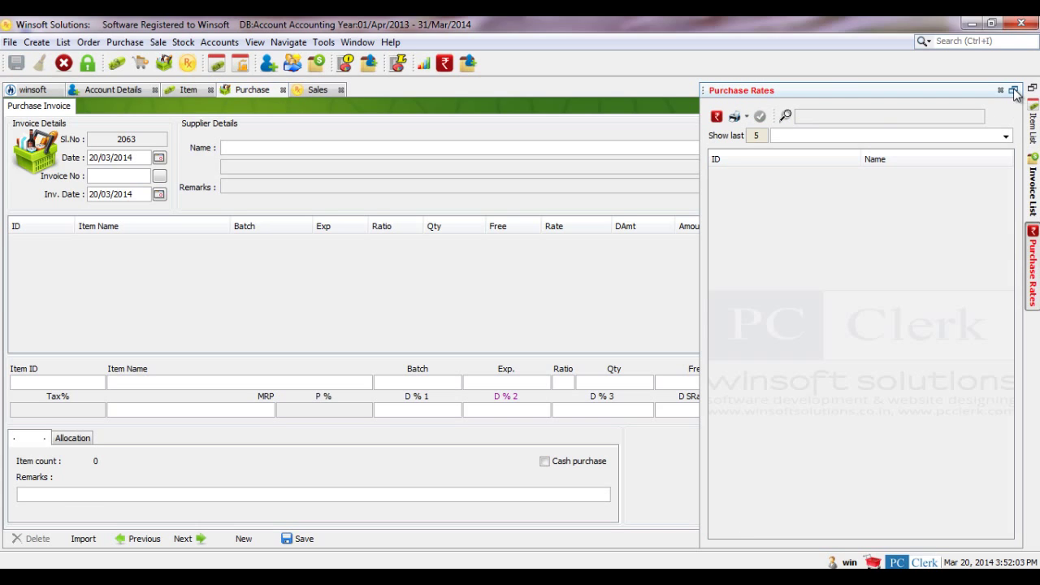
left_click(1014, 91)
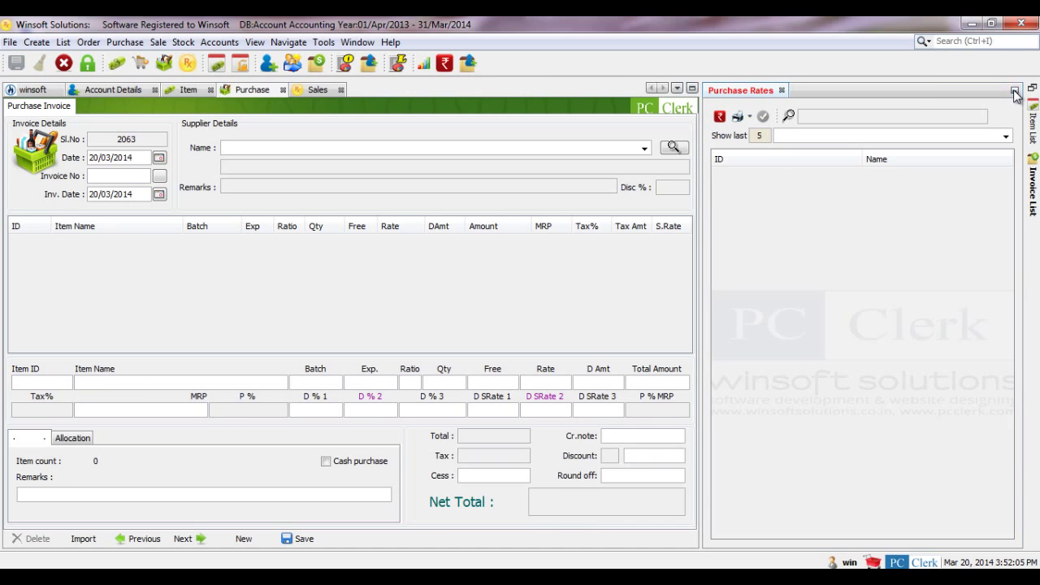
Step: Restore the minimized Item List and Invoice List beside Purchase Rates, and bring Purchase Rates to the front of the group
left_click(1028, 130)
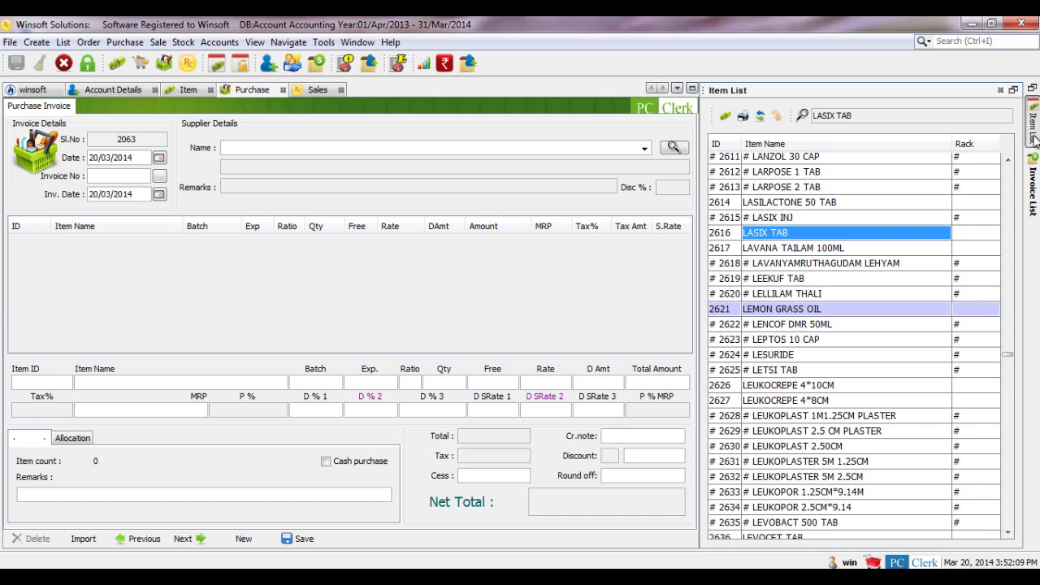
left_click(1013, 92)
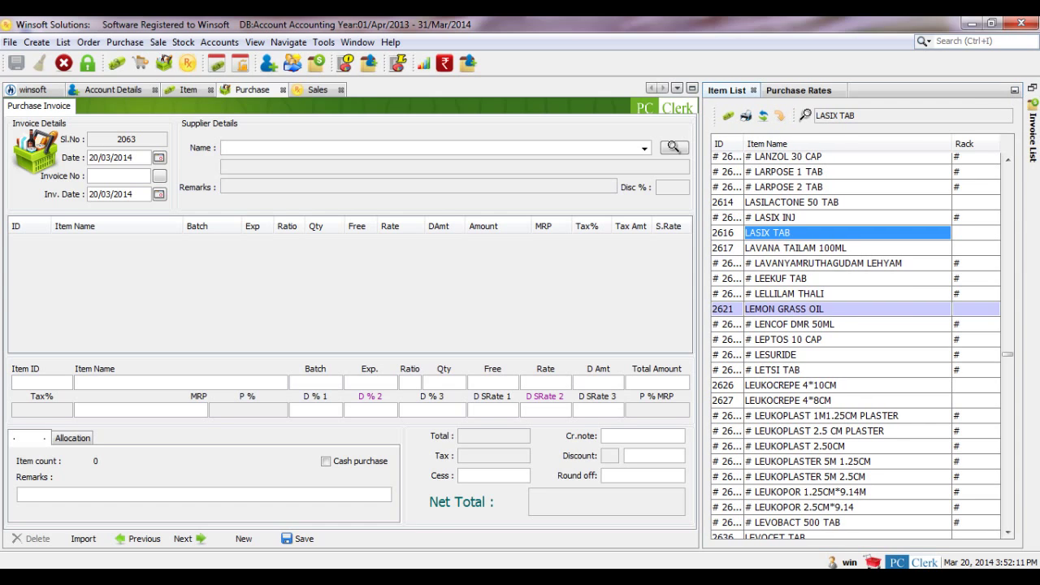
left_click(1032, 152)
left_click(1013, 90)
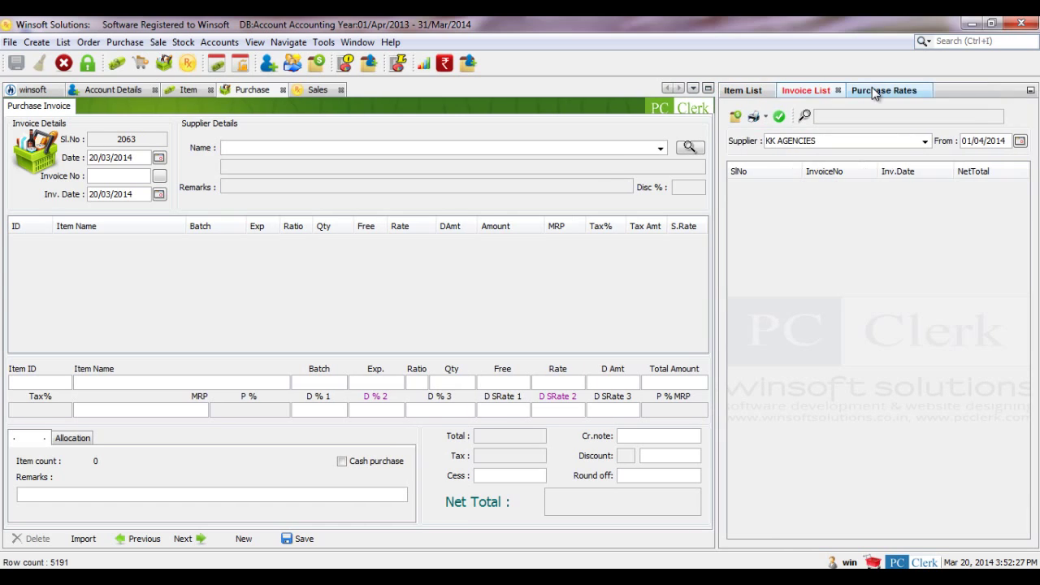
left_click(872, 87)
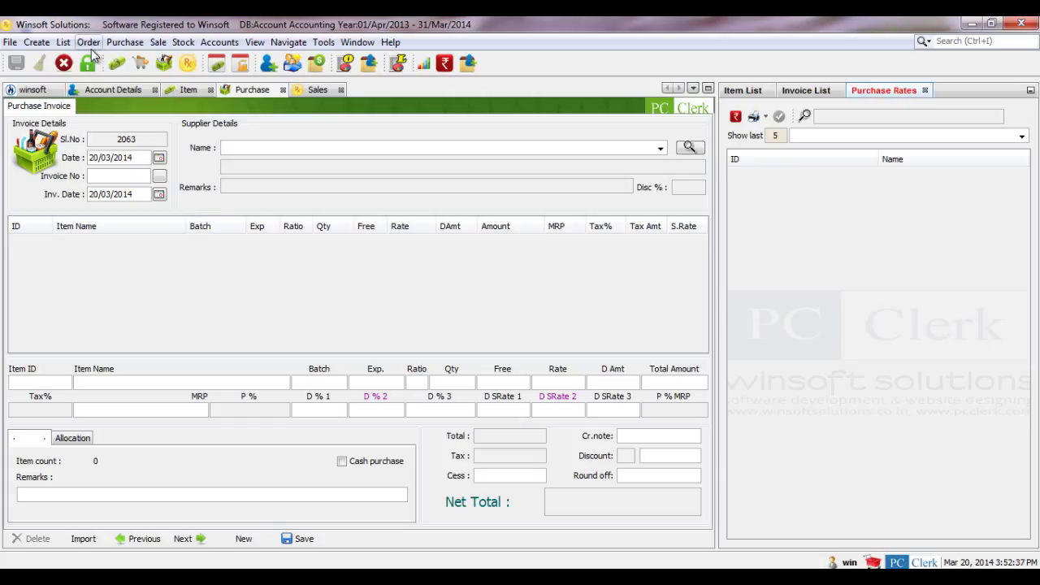
Step: Open the Batch List and dock it in its own area below the Item List window group
left_click(63, 43)
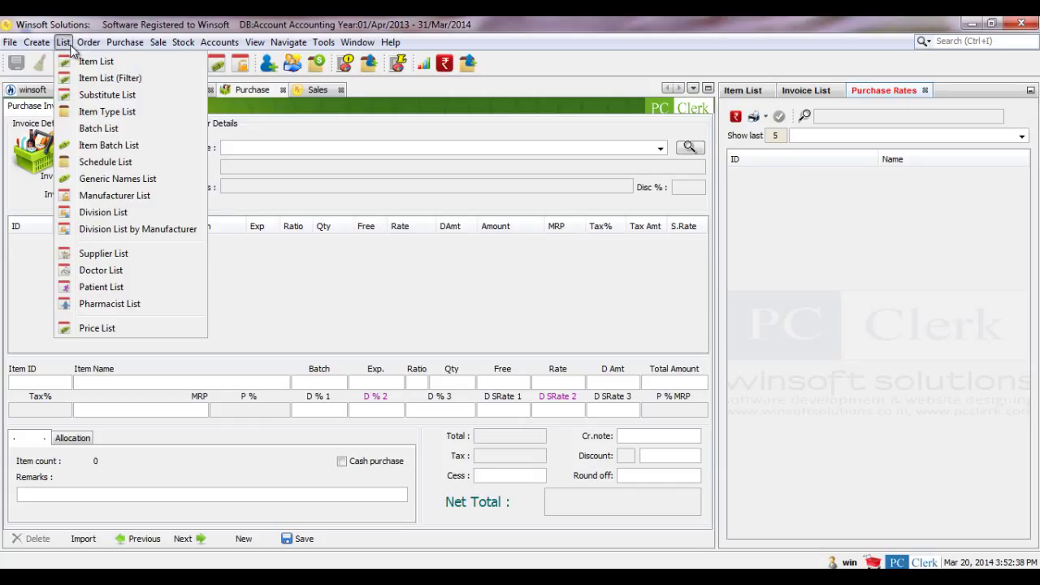
left_click(70, 129)
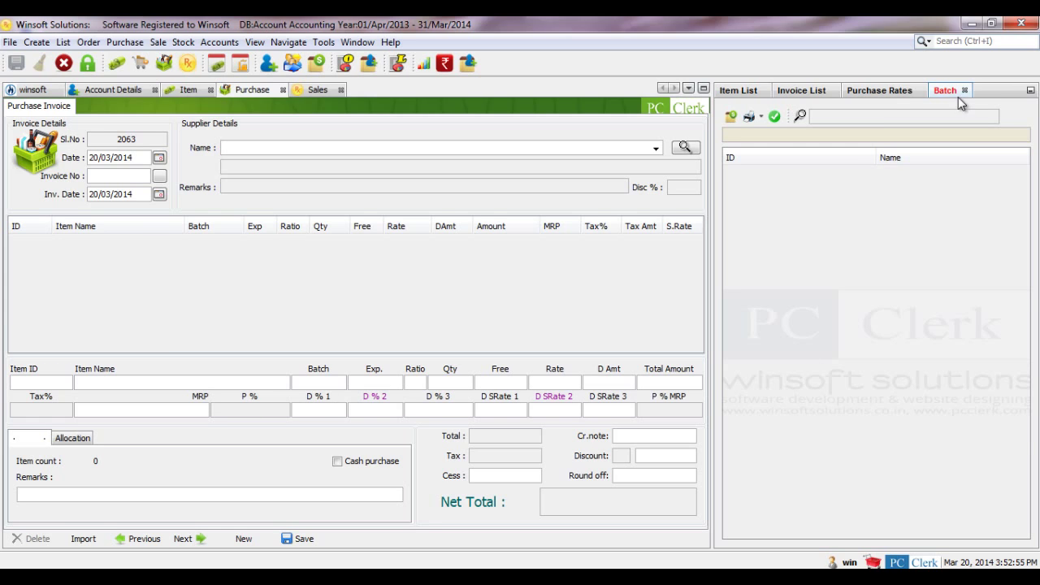
left_click_drag(951, 92, 794, 480)
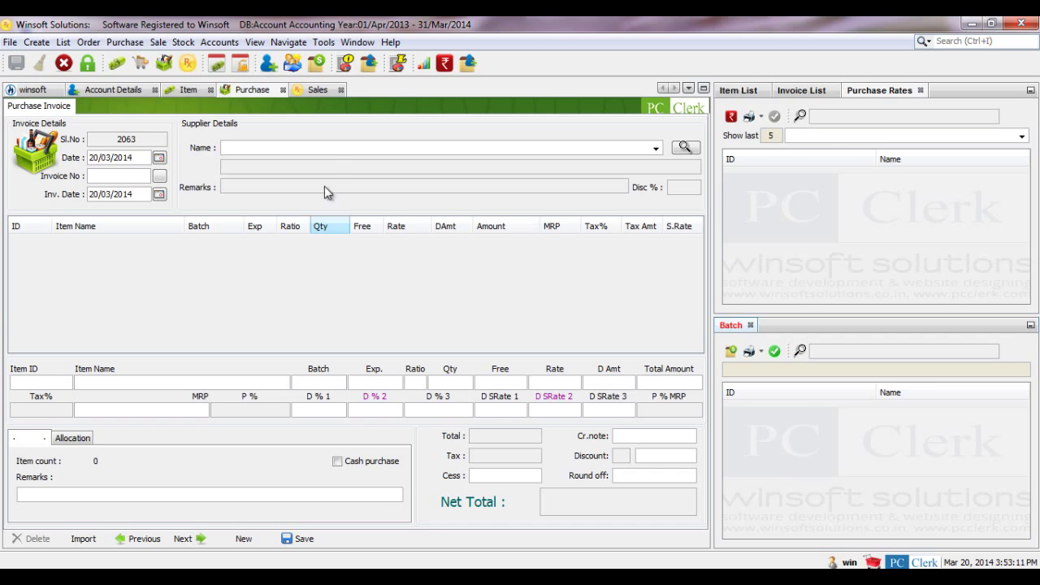
Step: Choose Kalayil Surgicals as the purchase invoice's supplier and enter 1234 as the invoice number
left_click(336, 149)
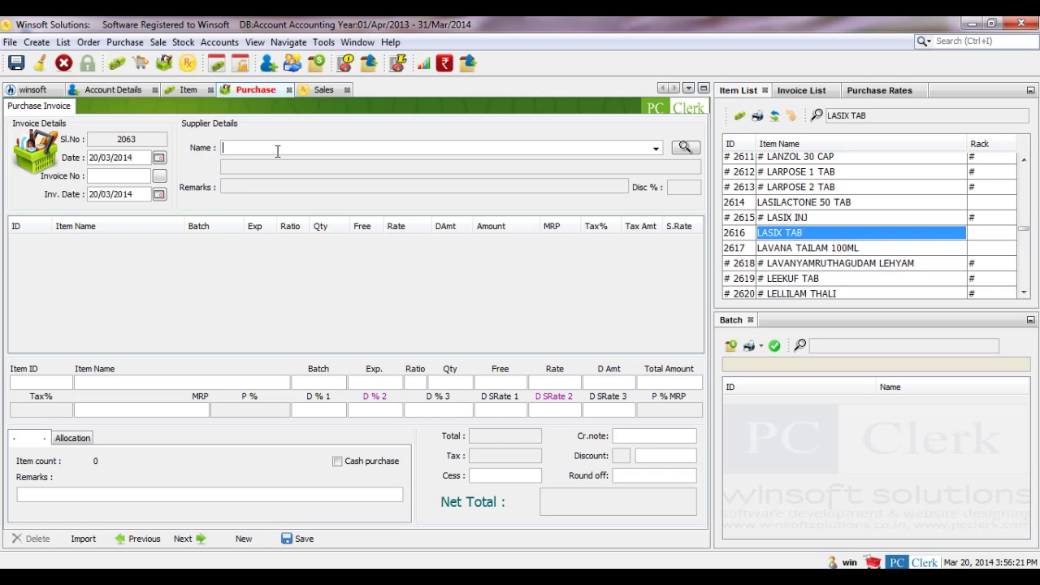
type("k")
key("Down")
key("Down")
key("Return")
key("Return")
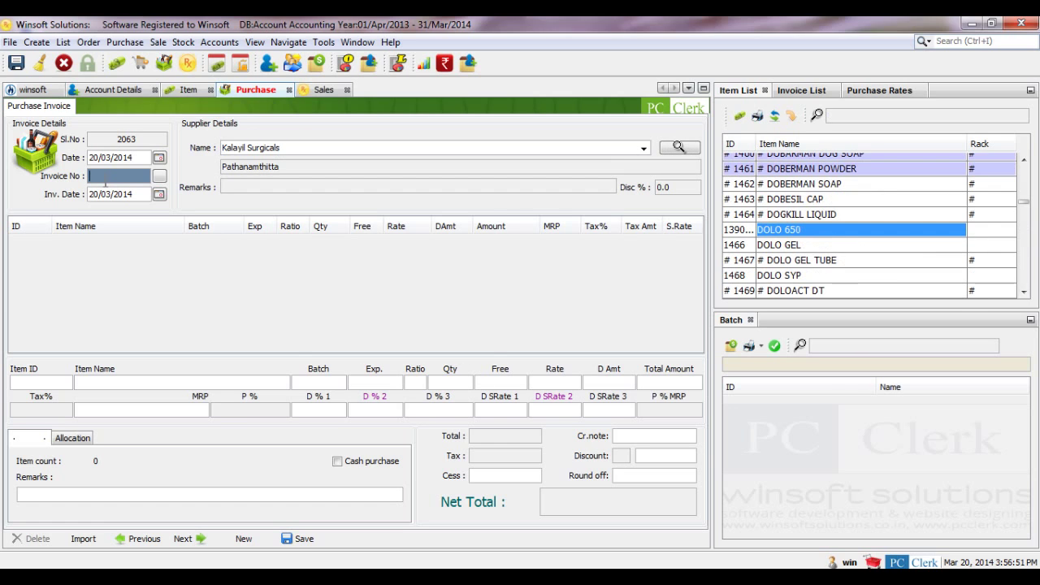
type("1234")
Step: Choose DOLO 650 as the invoice item and check its earlier supplier rates in Purchase Rates
left_click(143, 377)
type("D")
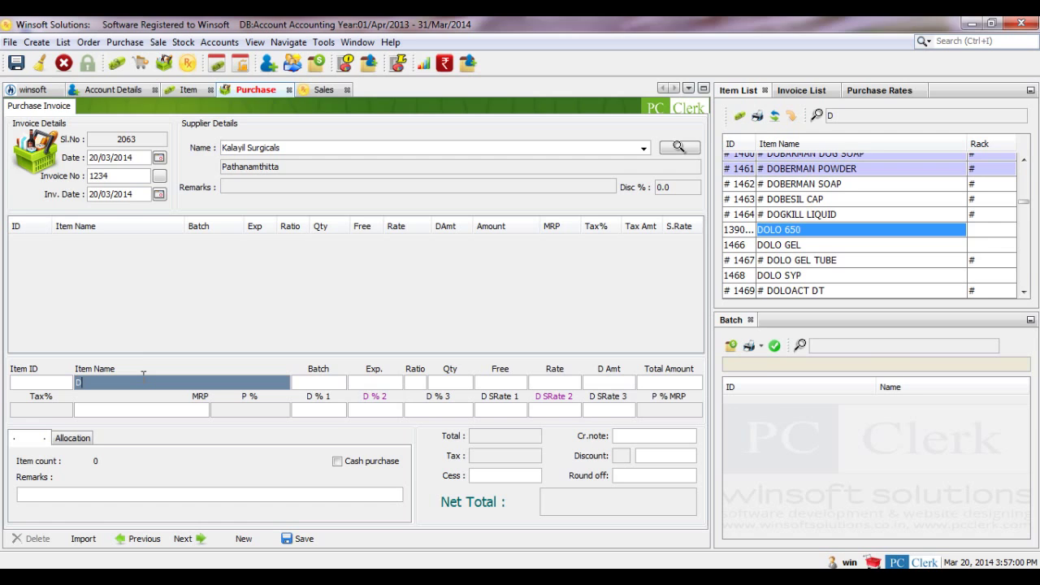
key("Return")
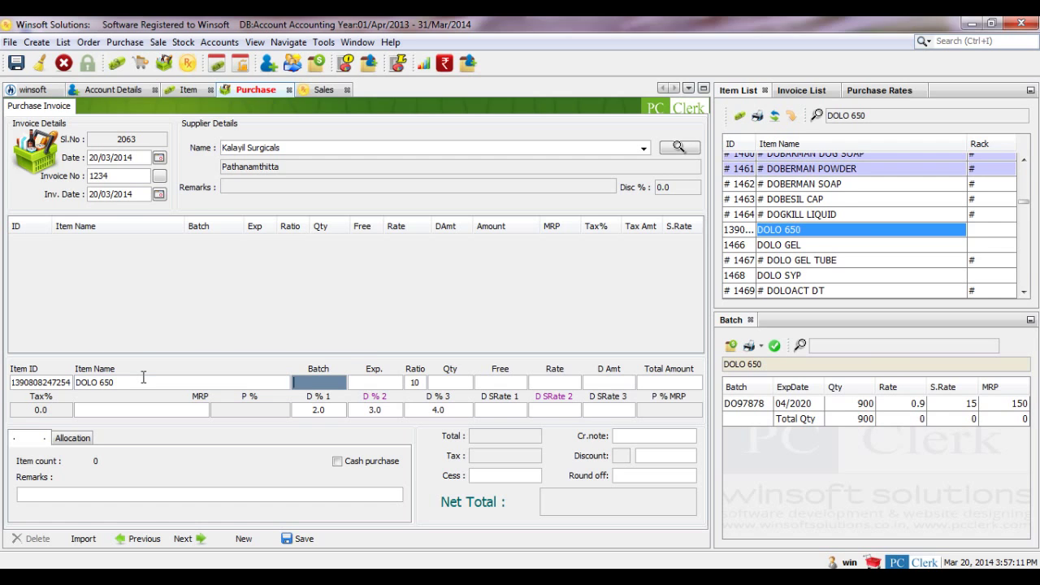
left_click(885, 94)
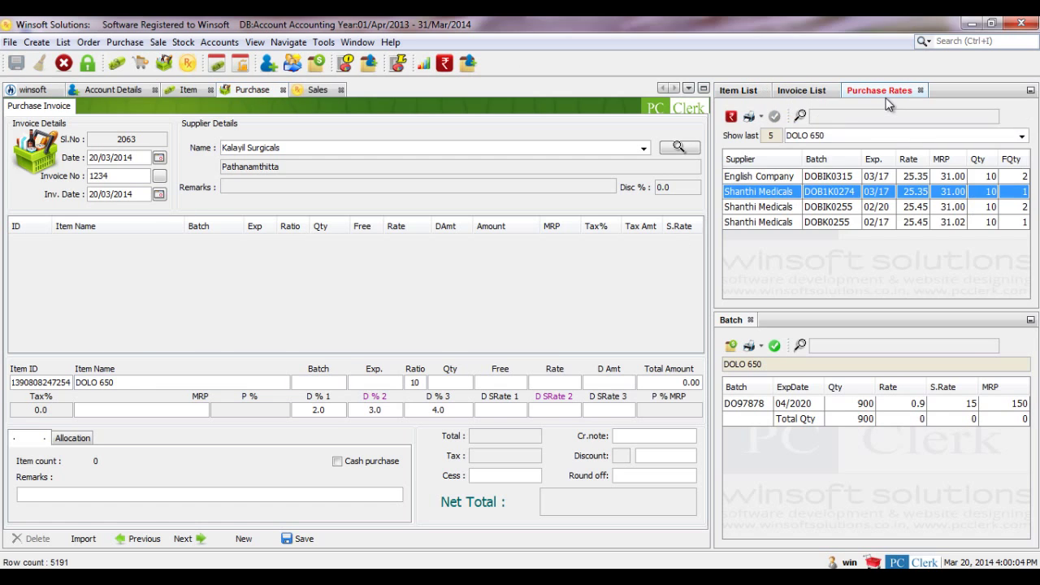
left_click(260, 383)
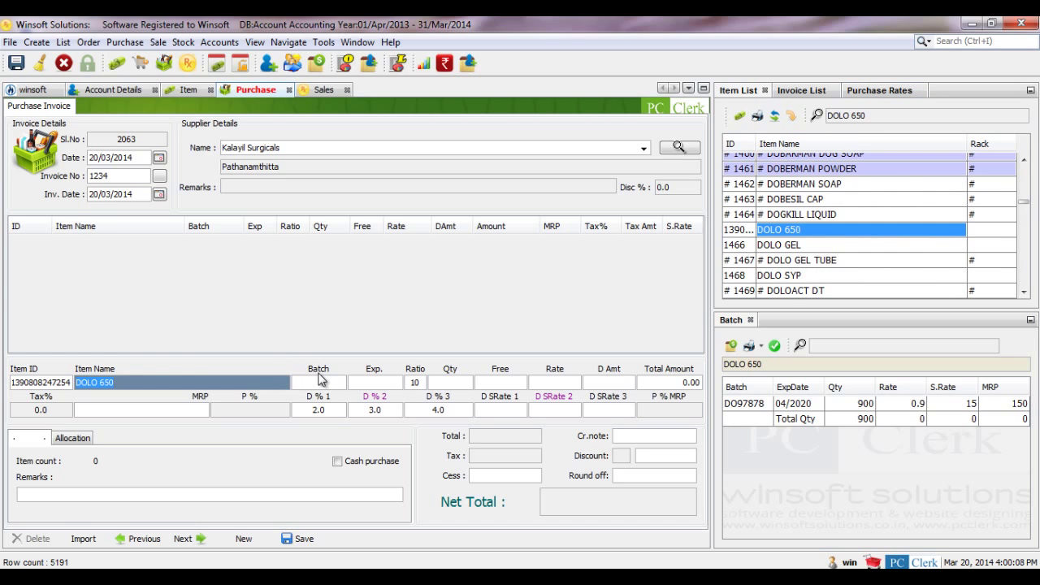
Step: Enter batch DO577 and expiry 07/18 for the DOLO 650 line
left_click(321, 381)
type("DO")
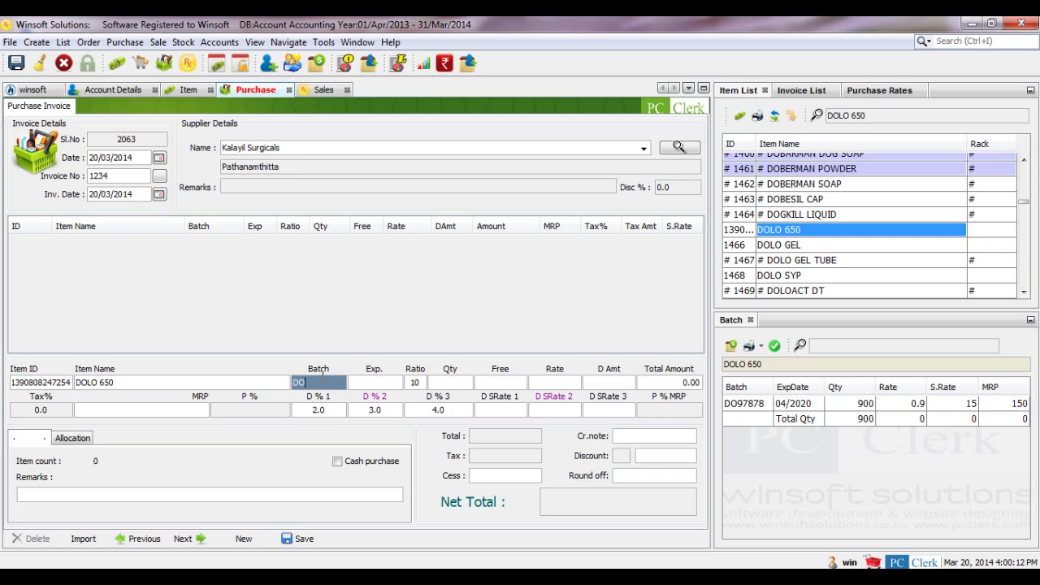
type("577")
key("Return")
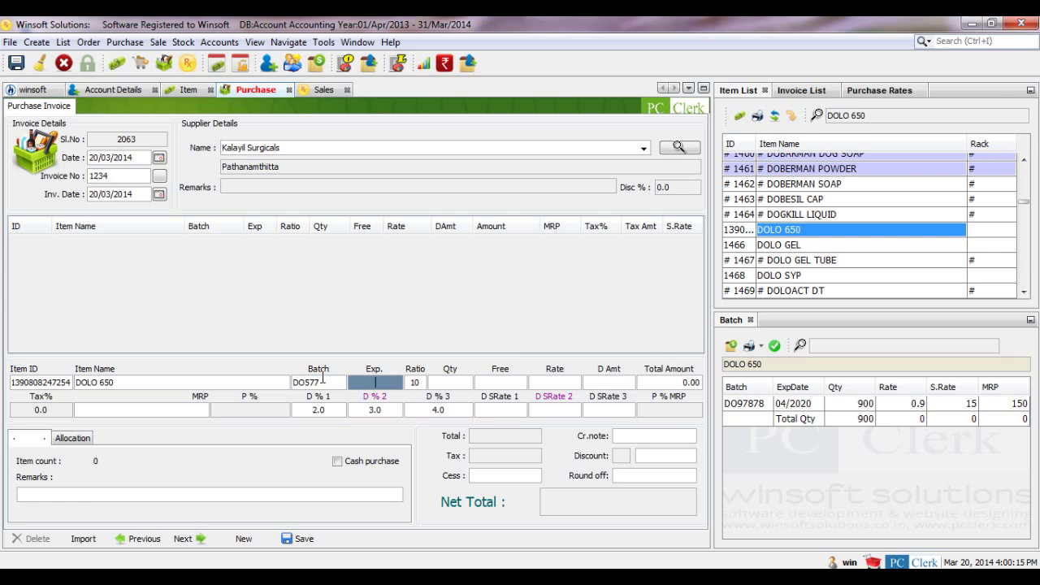
type("07/18")
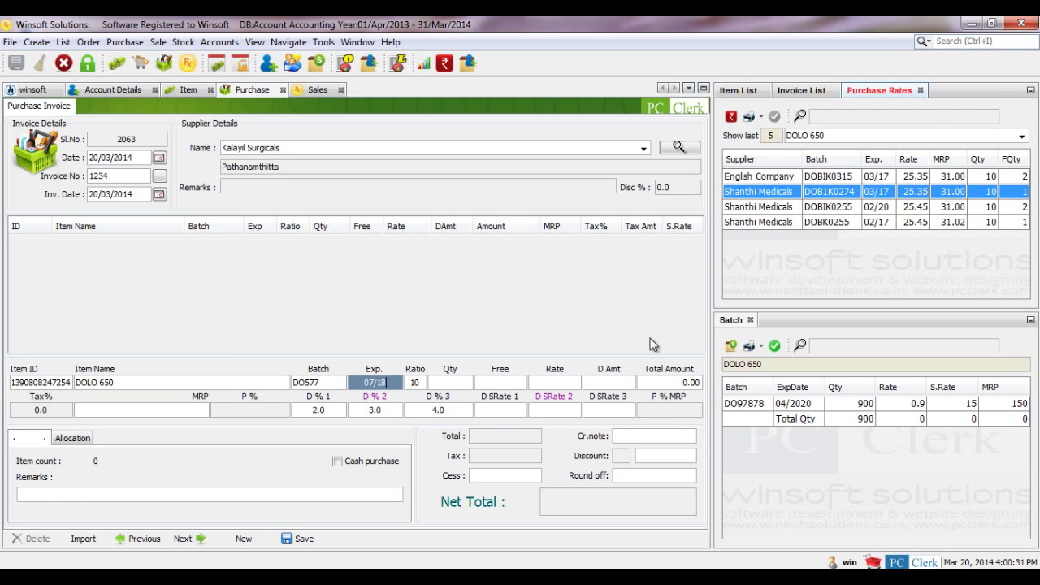
key("Return")
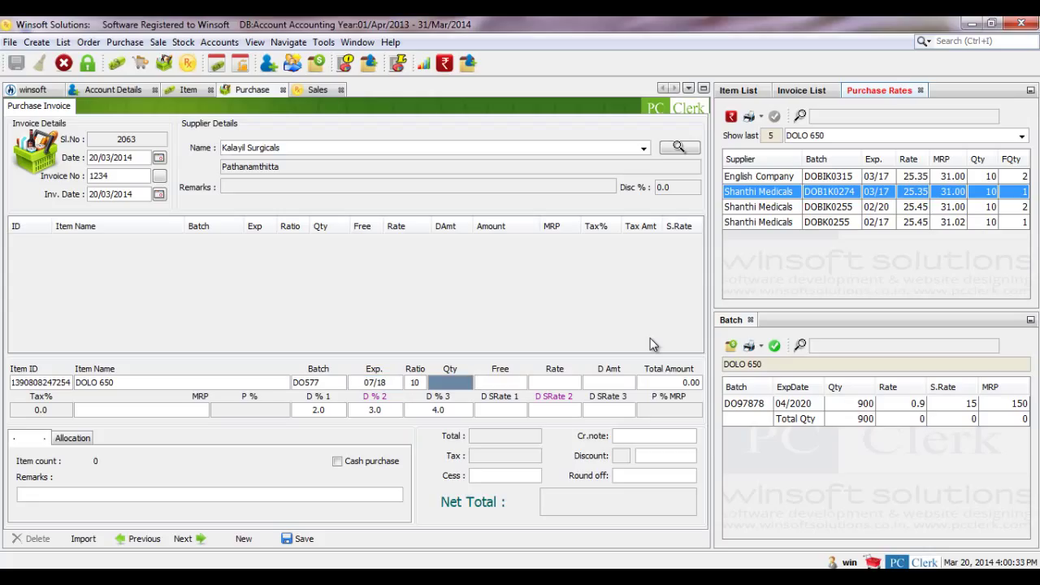
Step: Set quantity 20, no free quantity, rate 25 and MRP 32 for DOLO 650, and add the line to the invoice
type("20")
key("Return")
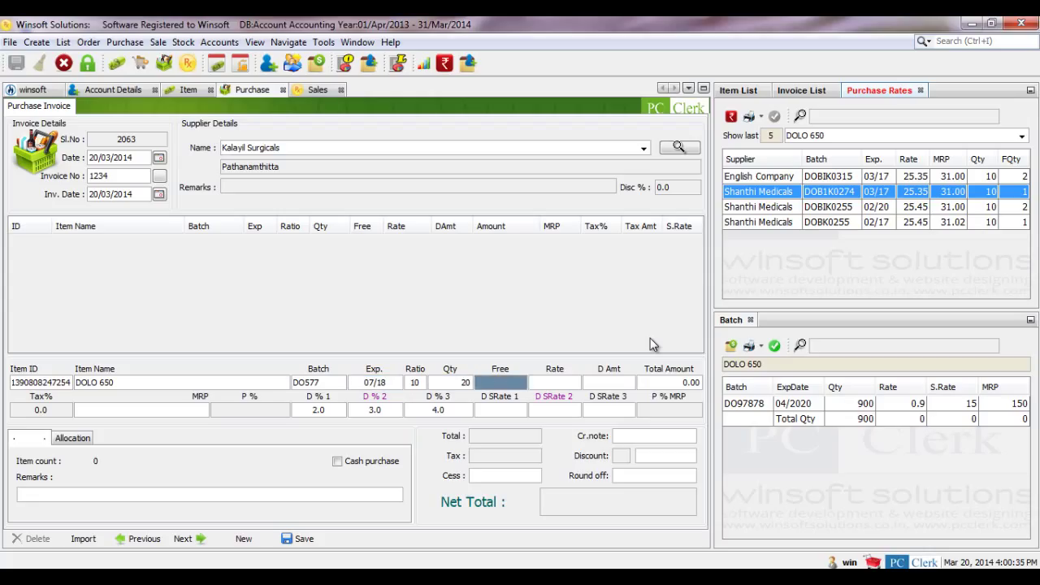
key("Return")
type("25")
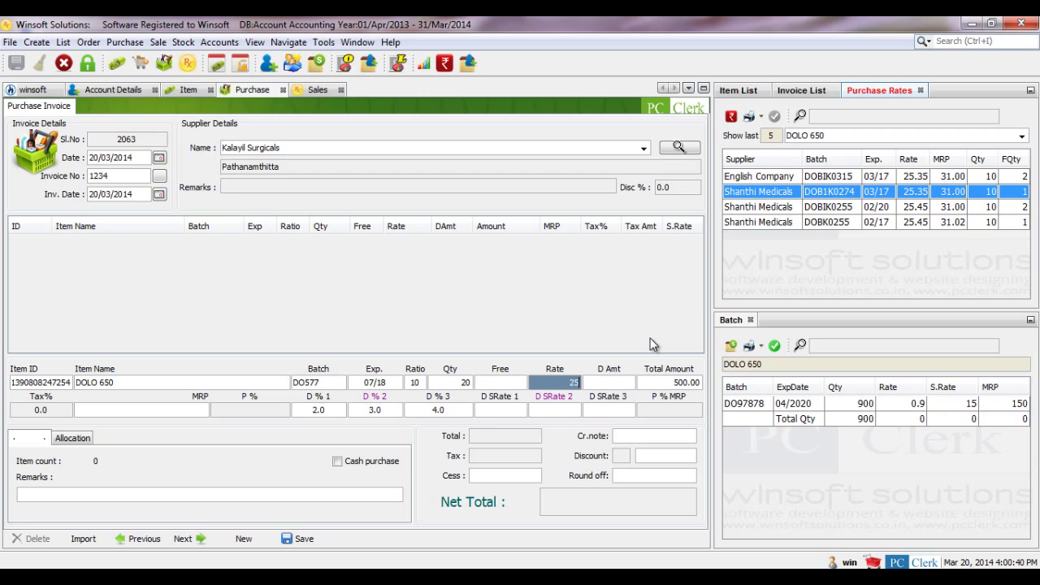
key("Return")
key("Return")
type("3")
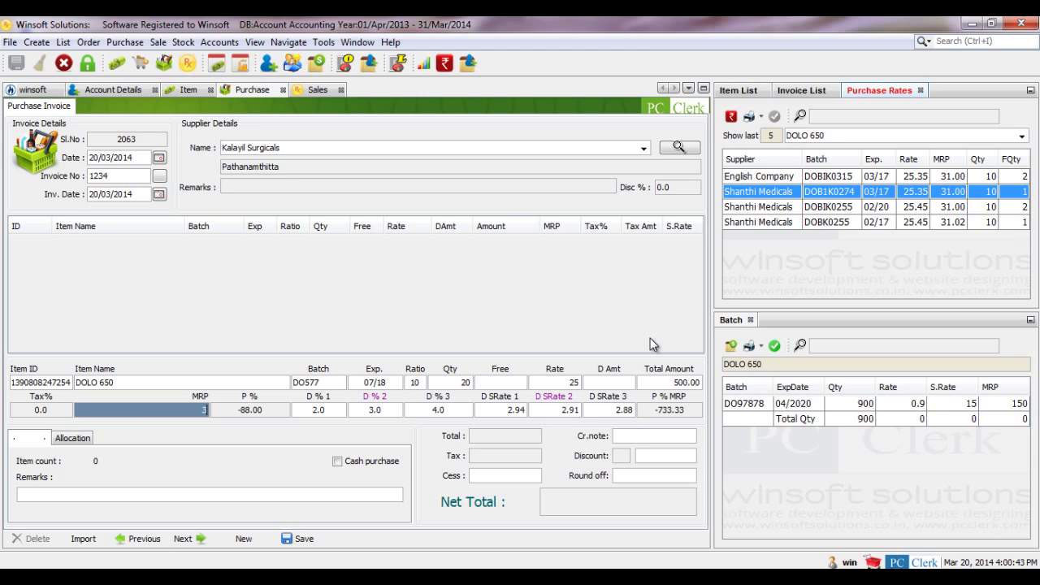
type("2")
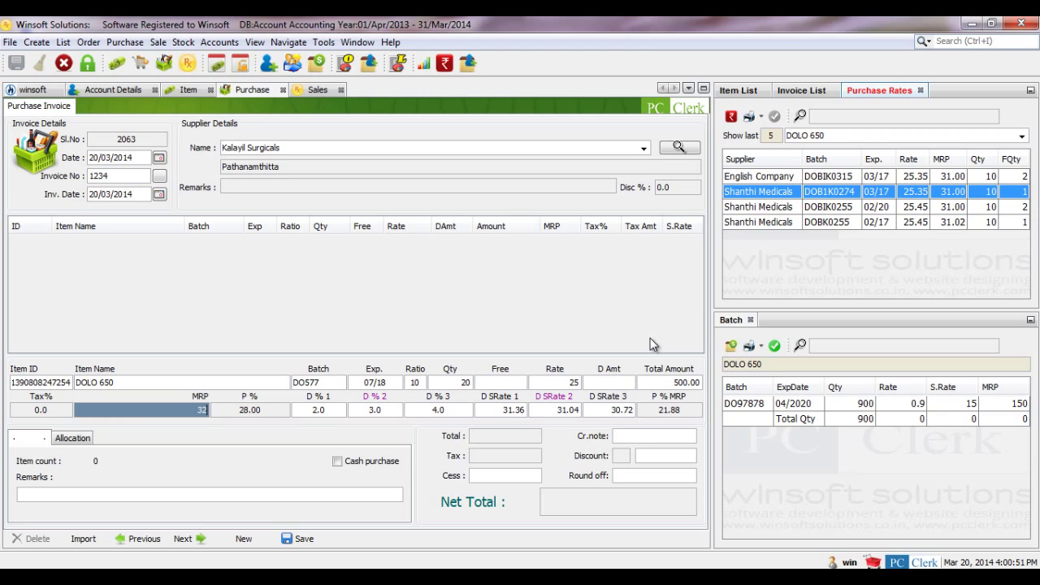
key("Return")
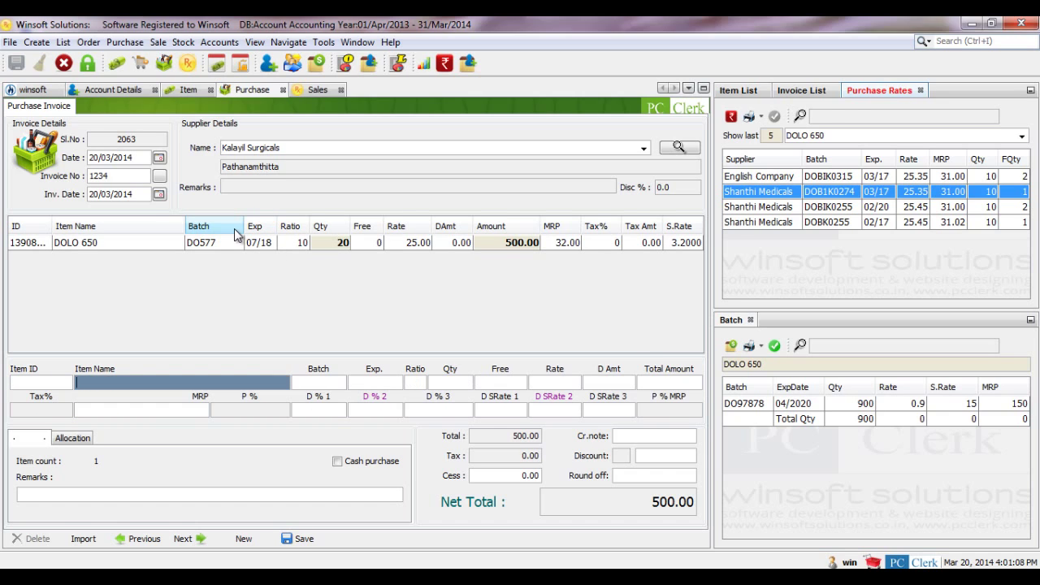
Step: Move the Batch column after Exp in the invoice table, and return it to its original place
left_click_drag(233, 234, 270, 254)
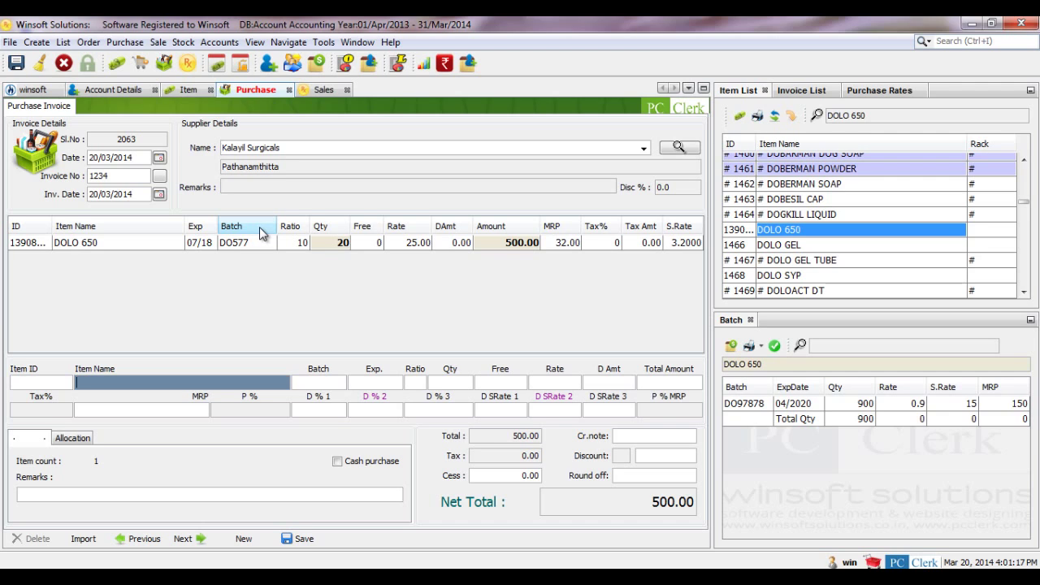
left_click_drag(259, 226, 216, 235)
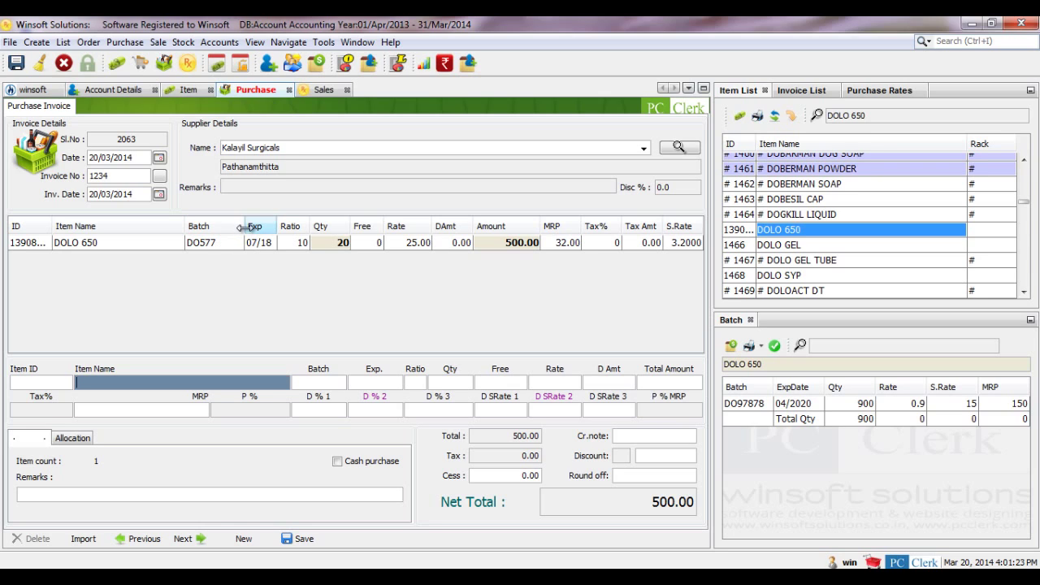
Step: Resize the invoice table's Batch, Exp and Ratio columns by widening them in the header, and save the purchase invoice
left_click_drag(243, 226, 294, 229)
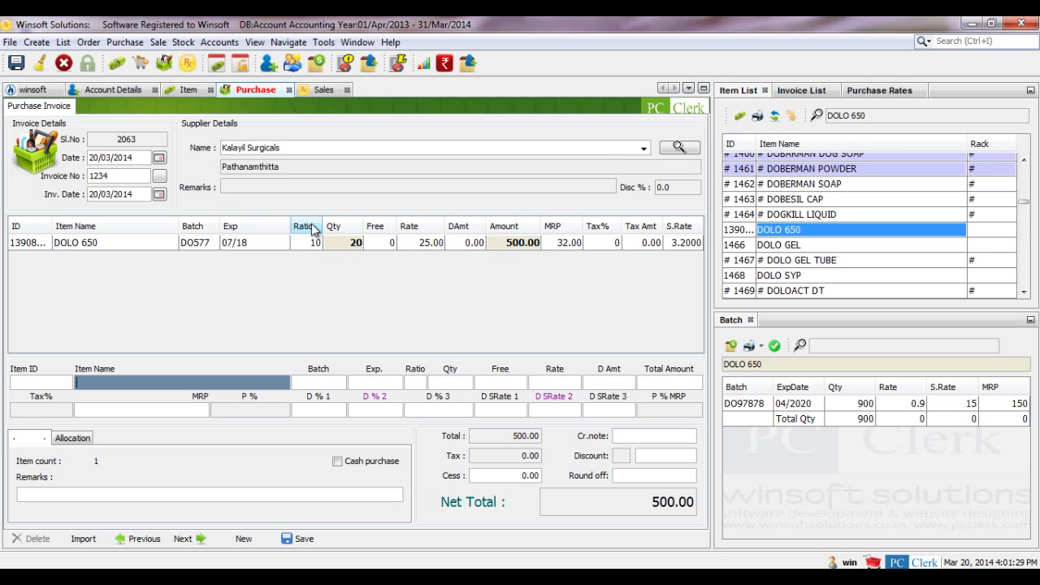
left_click_drag(219, 228, 246, 228)
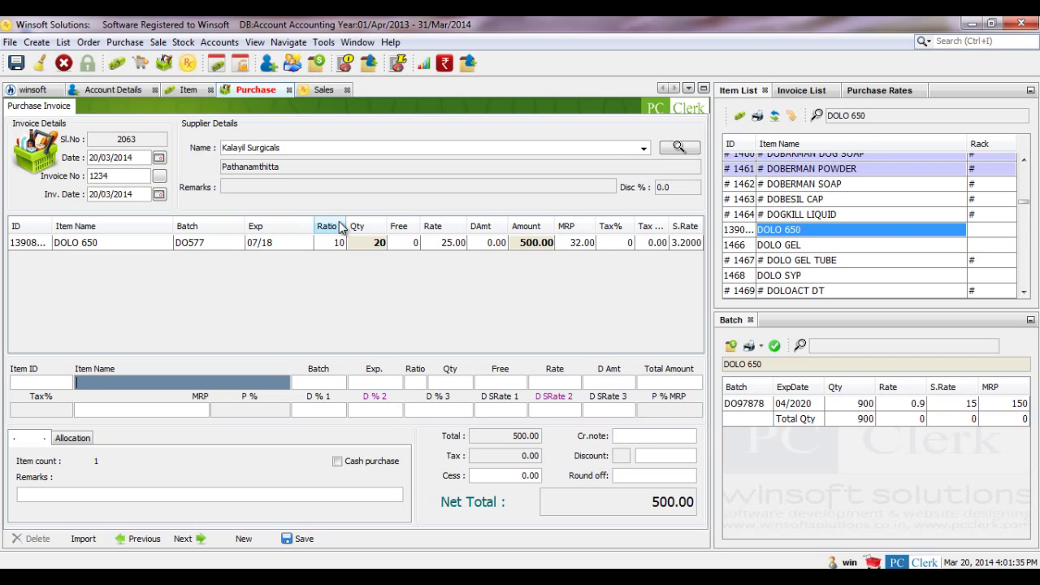
left_click_drag(345, 228, 363, 229)
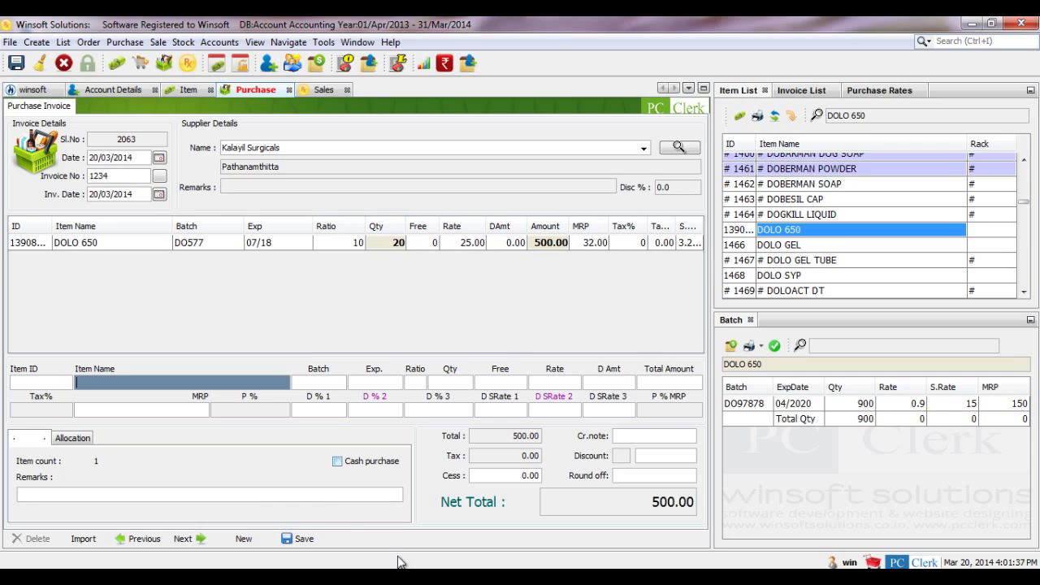
left_click(296, 539)
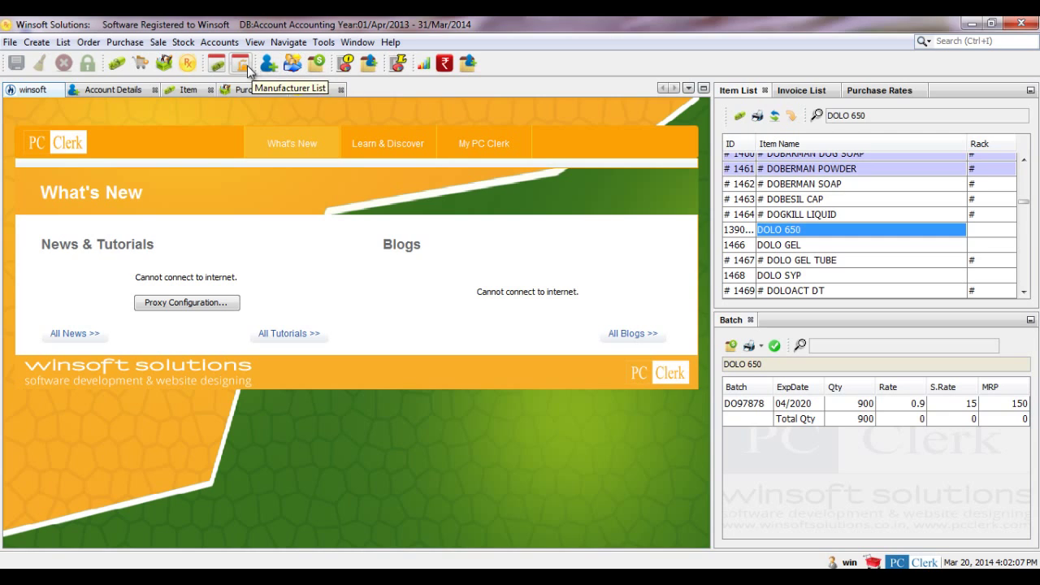
Step: Open toolbar customization and add the Cost Center action from the Window category to the end of the main toolbar
left_click(218, 65)
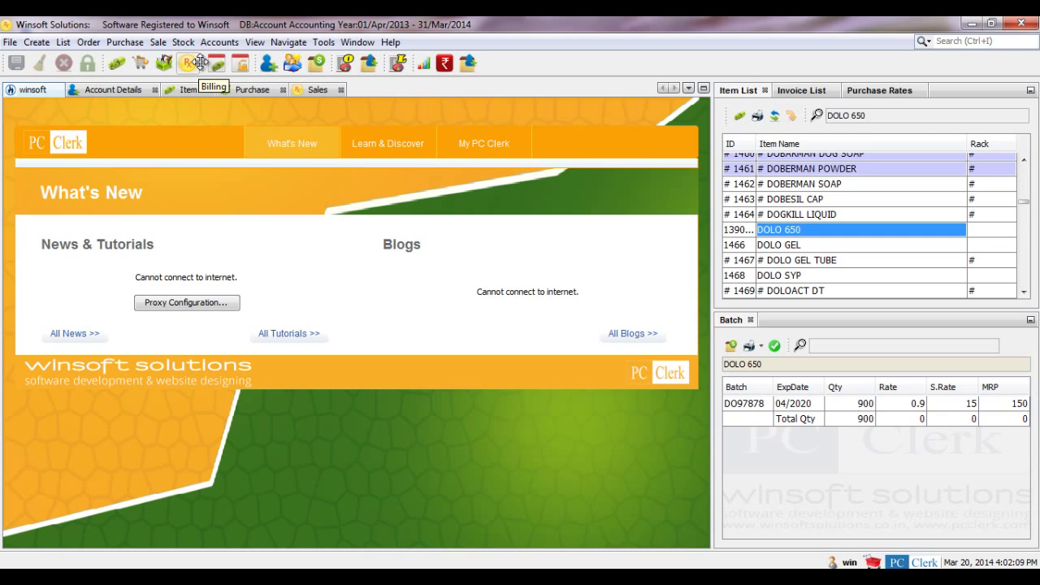
right_click(493, 69)
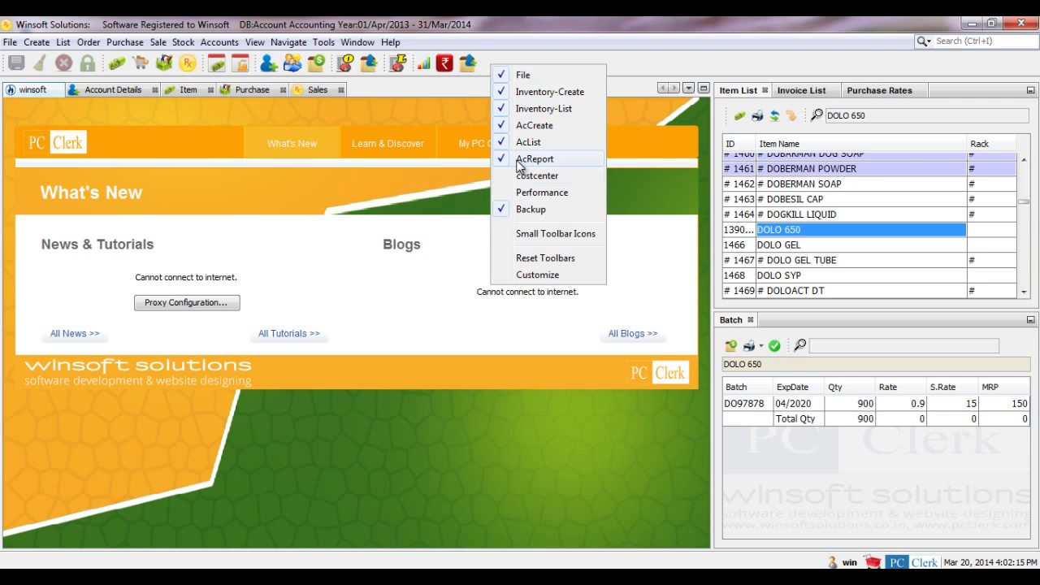
left_click(537, 274)
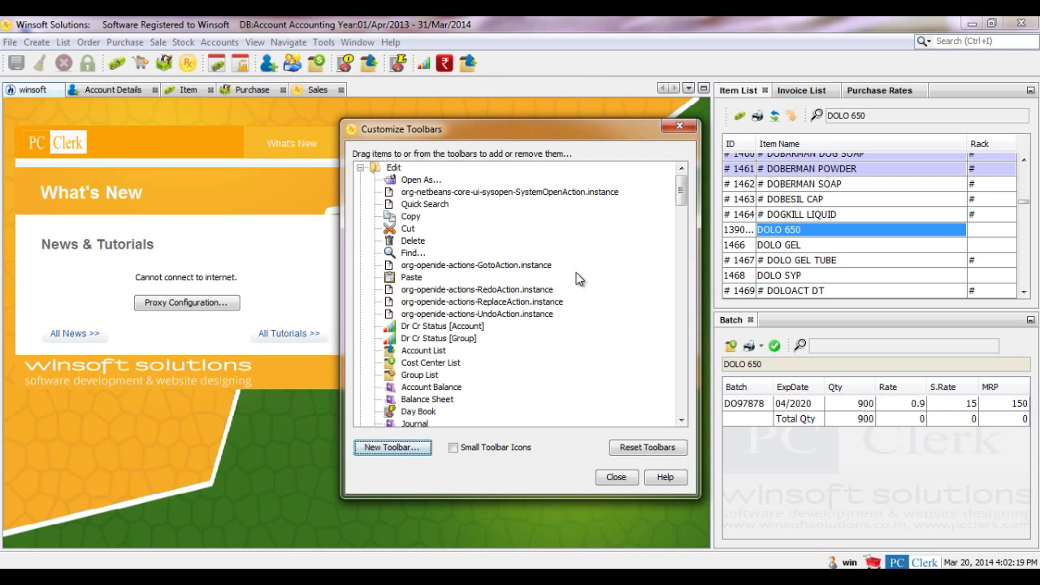
scroll(576, 278, "down", 6)
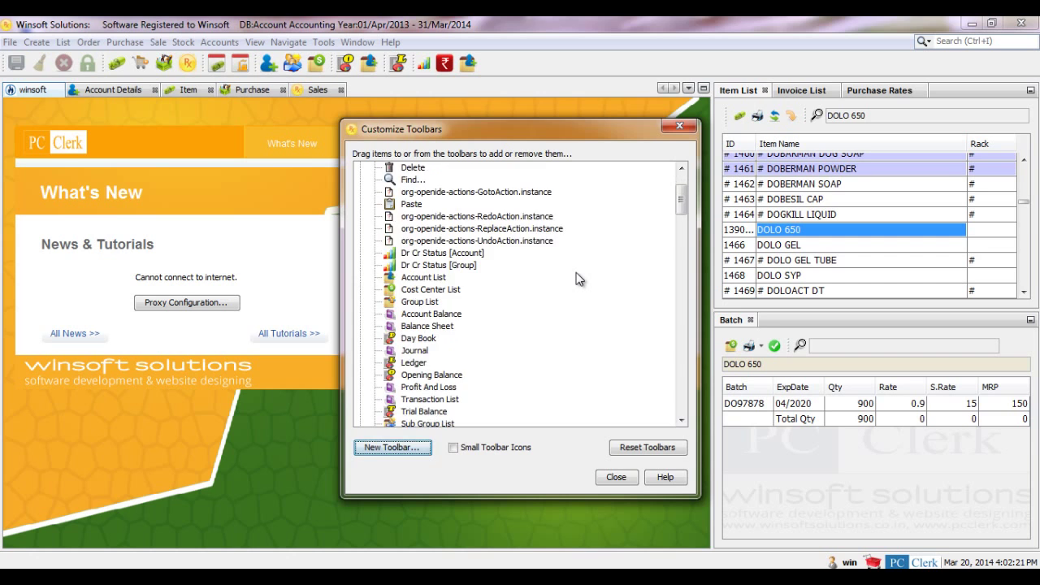
scroll(576, 278, "down", 9)
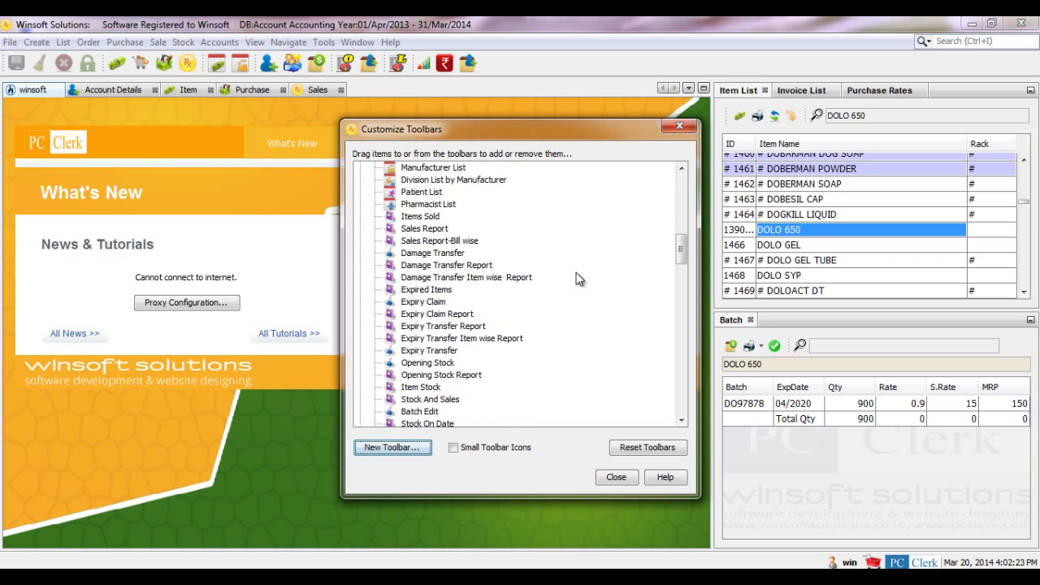
scroll(576, 279, "down", 6)
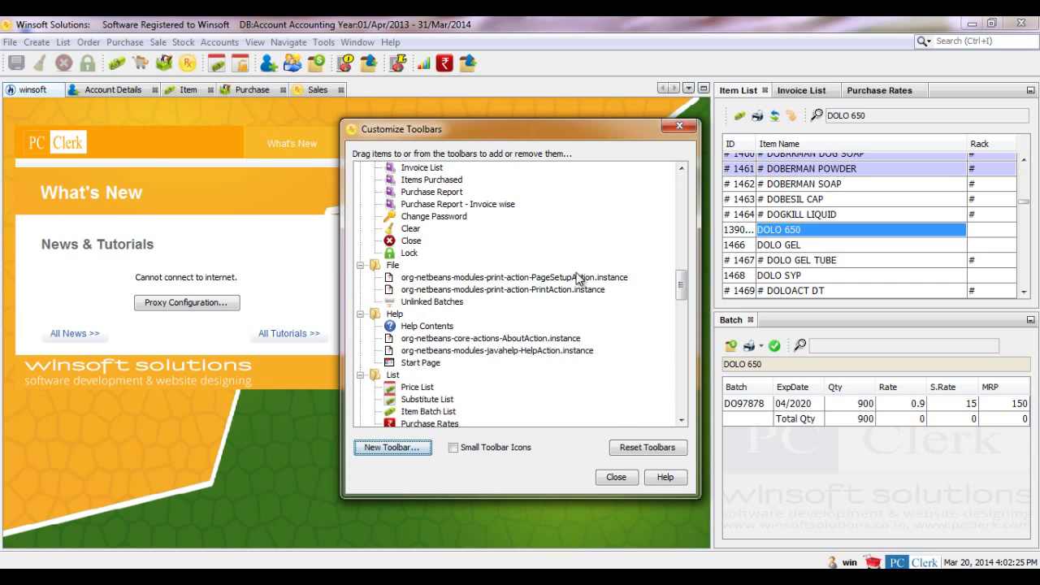
scroll(576, 278, "down", 2)
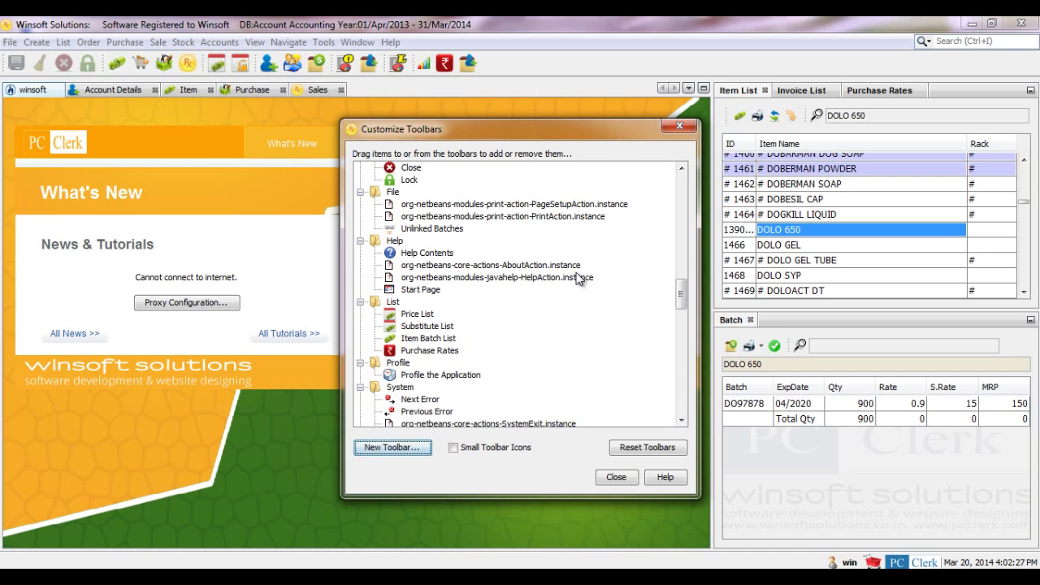
scroll(576, 278, "down", 7)
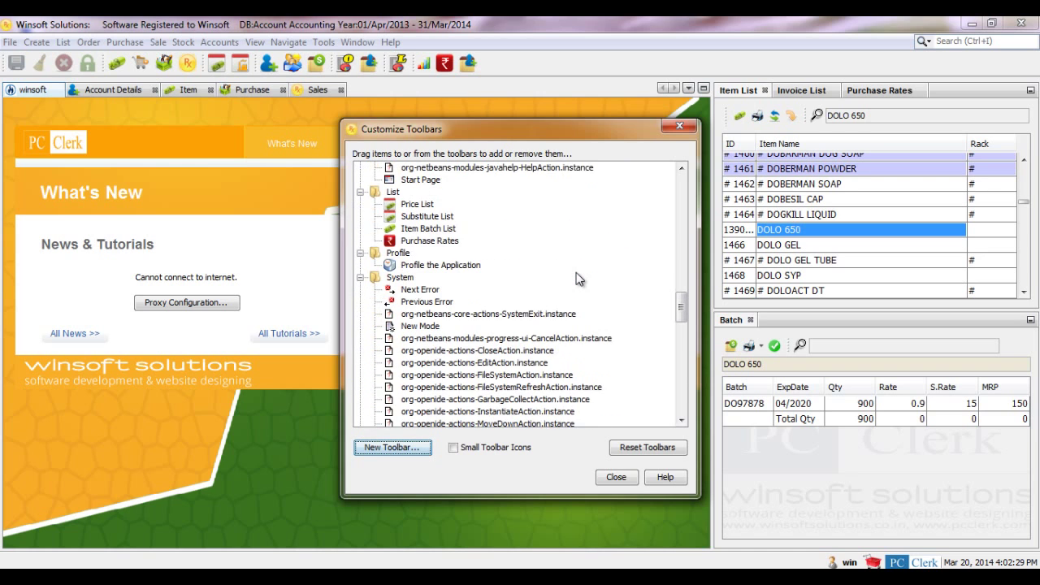
scroll(576, 279, "down", 3)
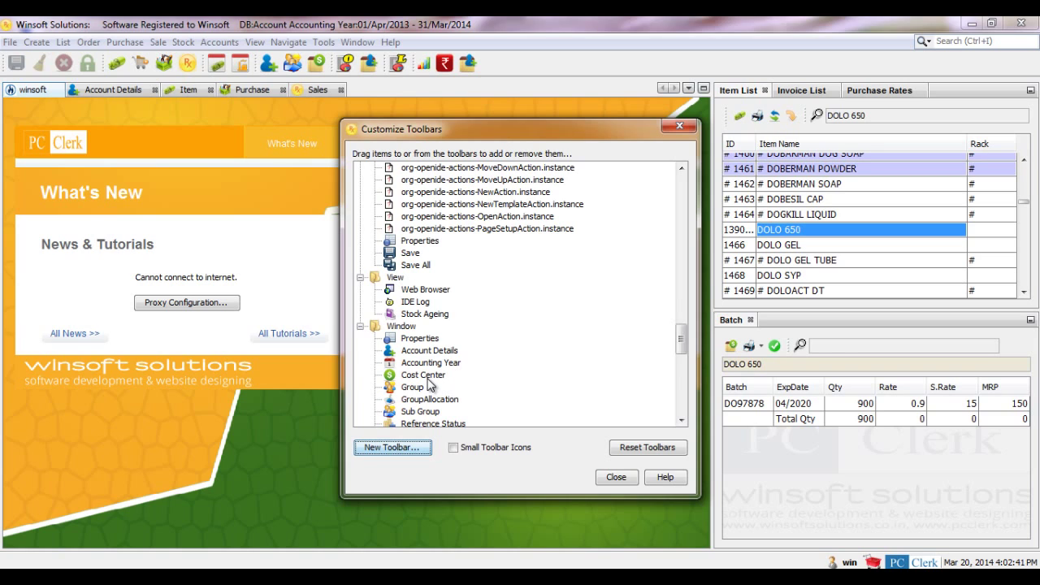
left_click_drag(427, 377, 483, 65)
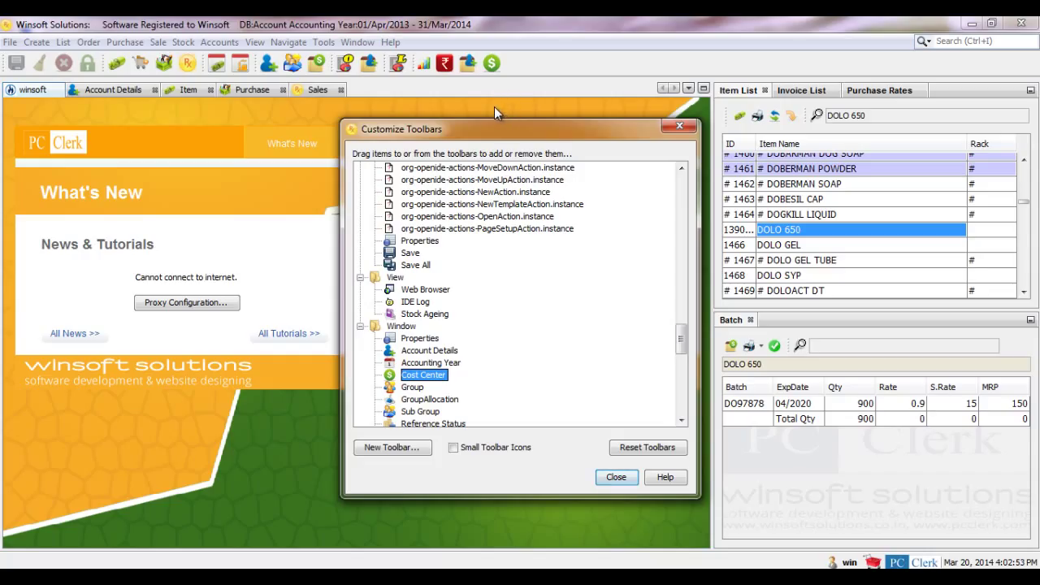
Step: Remove the rupee Purchase Rates icon from the toolbar, move Cost Center just before the bar-chart icon, and finish customizing
left_click(444, 65)
left_click_drag(445, 65, 454, 196)
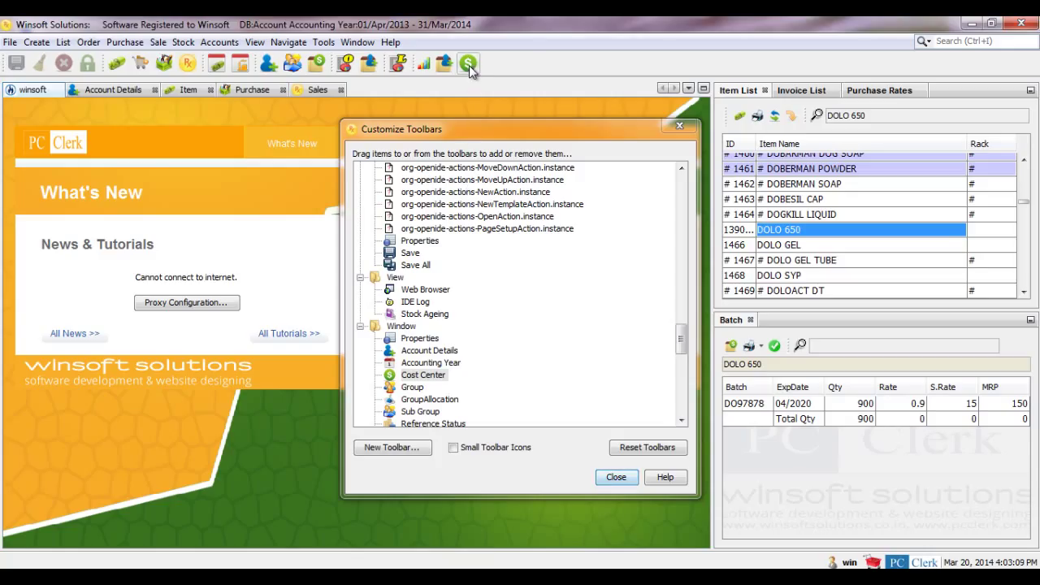
left_click_drag(469, 65, 408, 65)
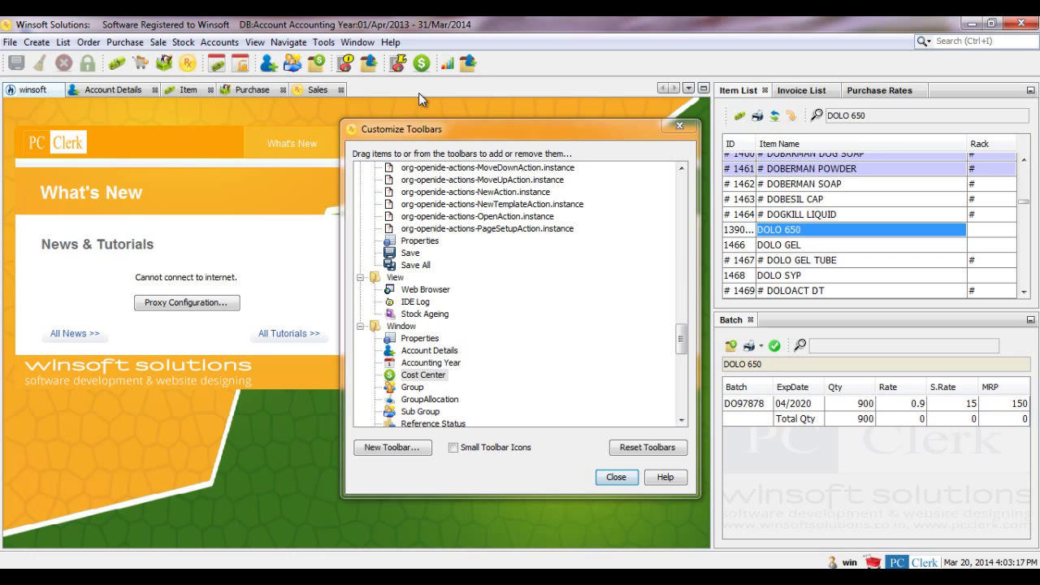
left_click(679, 128)
left_click(681, 131)
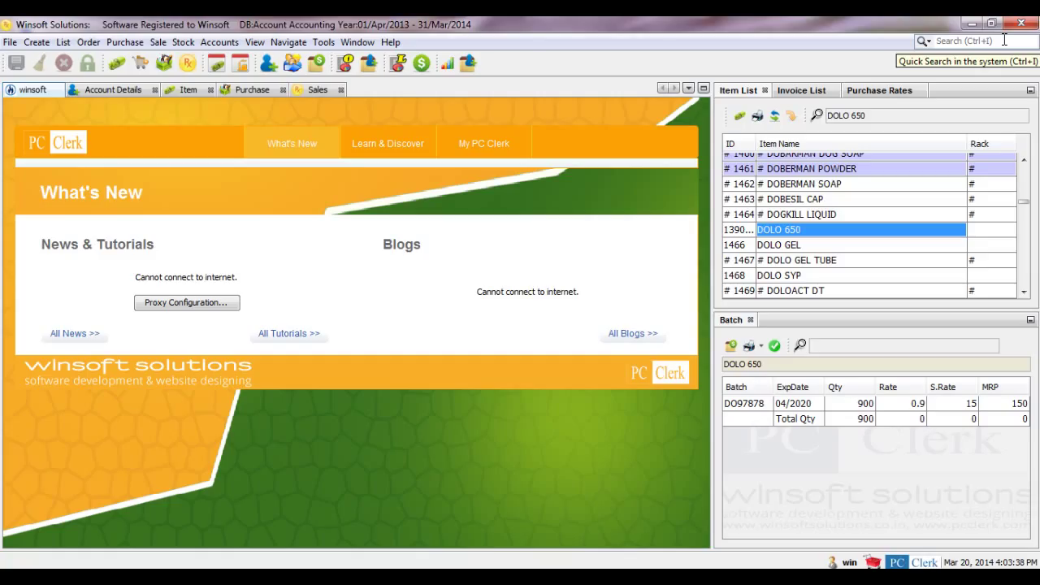
Step: Search the system for PURCH and open the Purchase Report from the matching actions
left_click(1004, 39)
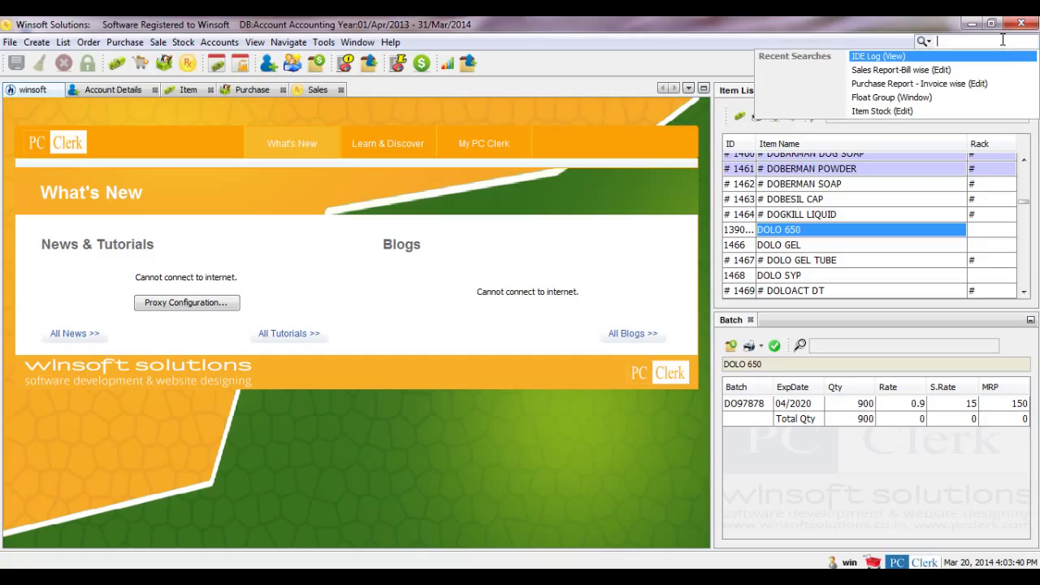
type("PU")
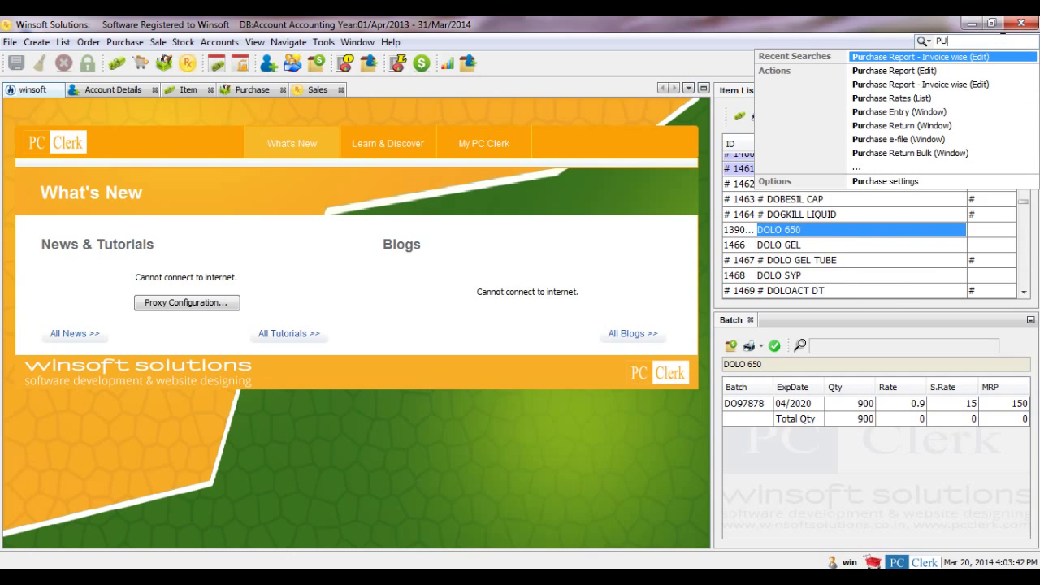
type("RCH")
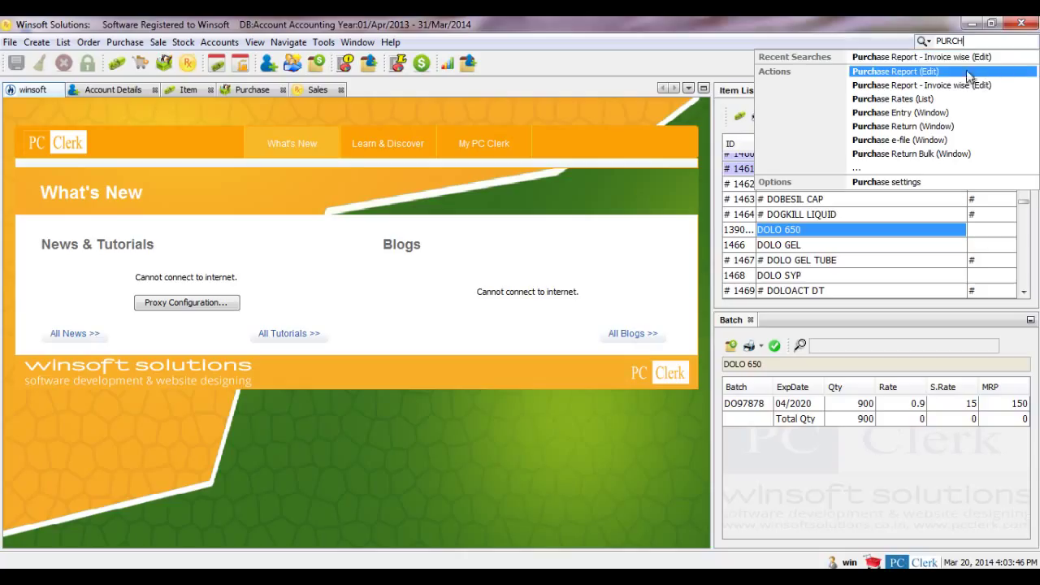
left_click(905, 79)
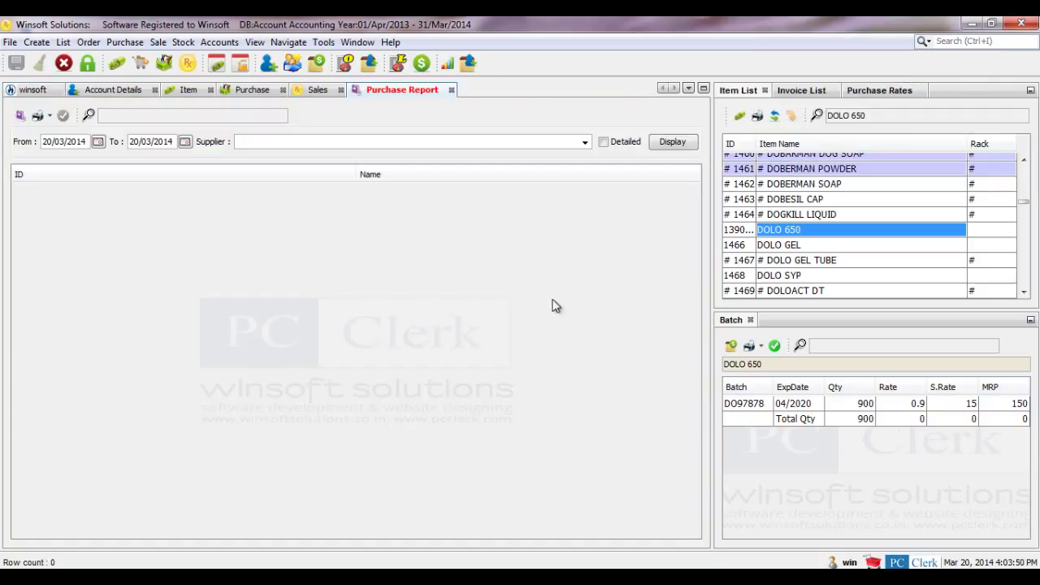